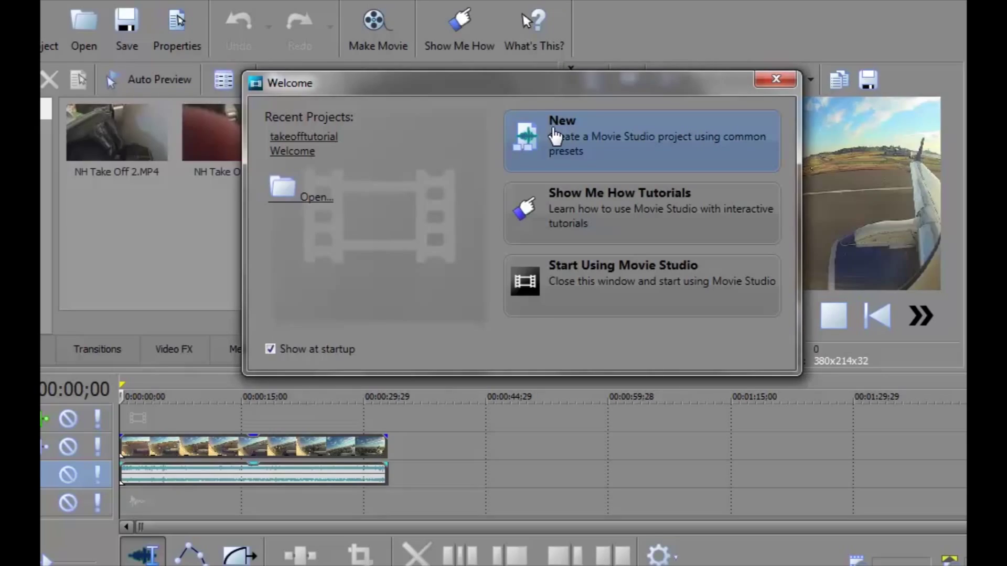
Create a new project named "Tutorial 1" with the AVCHD 1920x1080-60i preset and stereo audio.
left_click(554, 137)
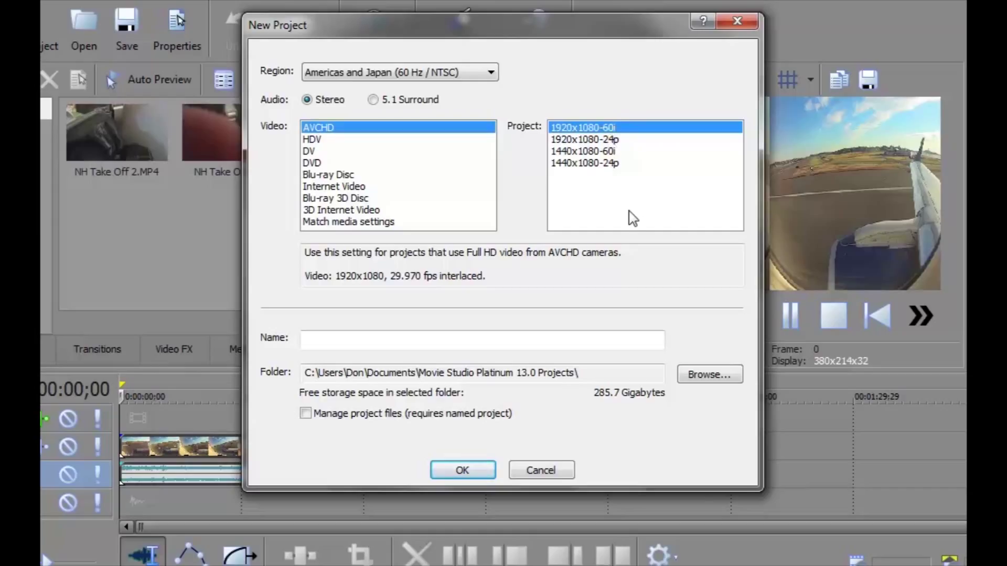
left_click(553, 341)
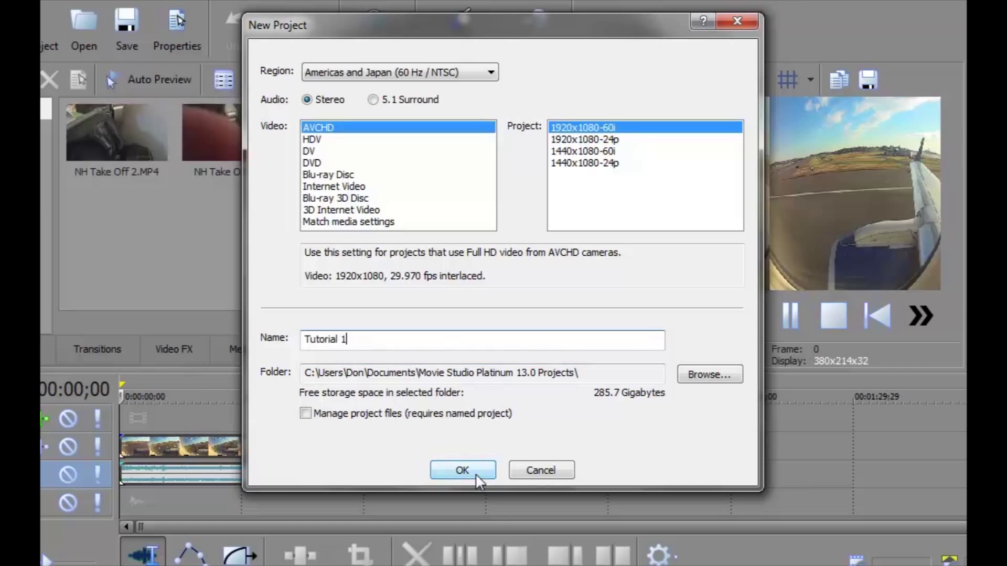
left_click(489, 466)
left_click_drag(360, 221, 157, 130)
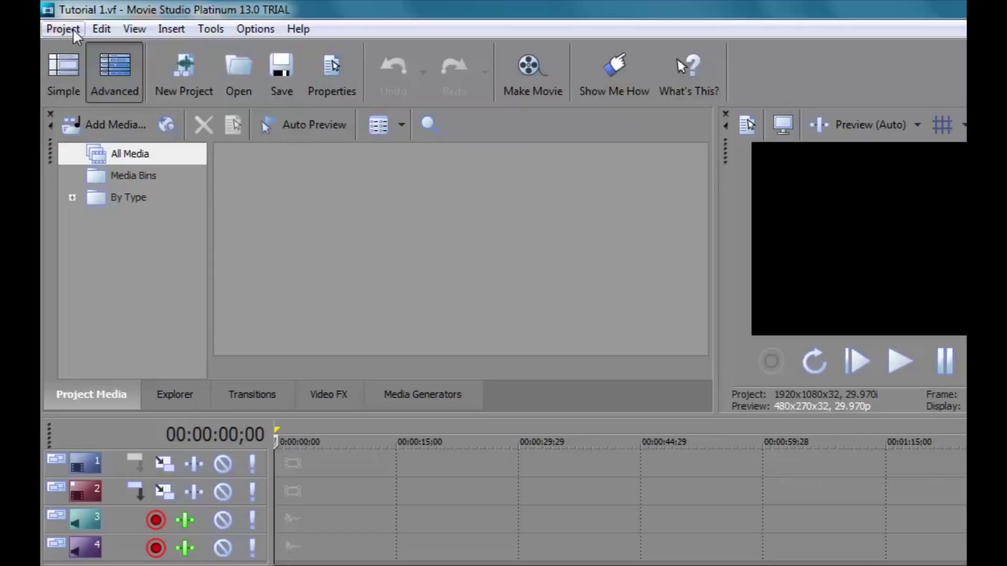
Import the video files NH Take Off and NH Take Off 2 from the takeoff folder into the project media.
left_click(107, 126)
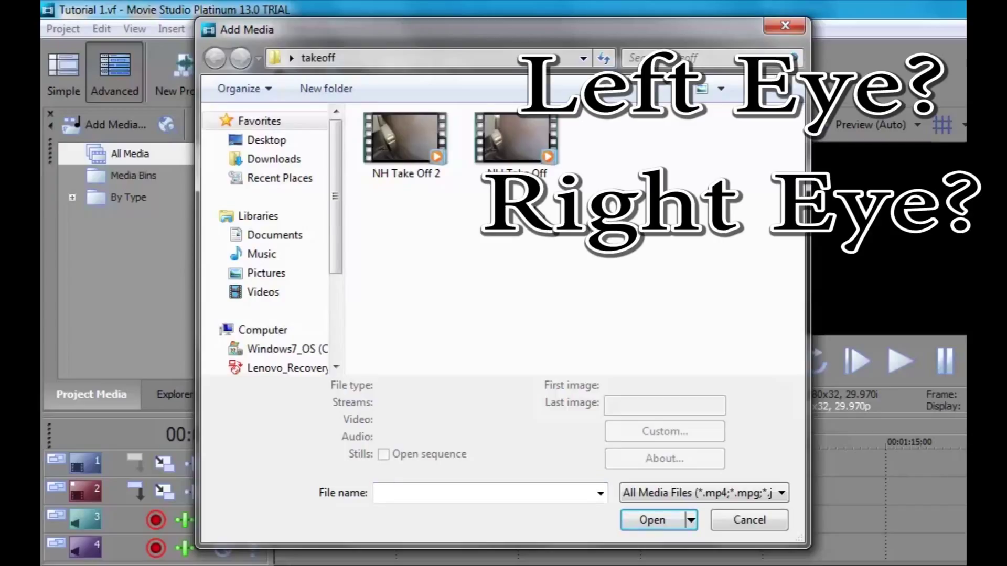
left_click(402, 137)
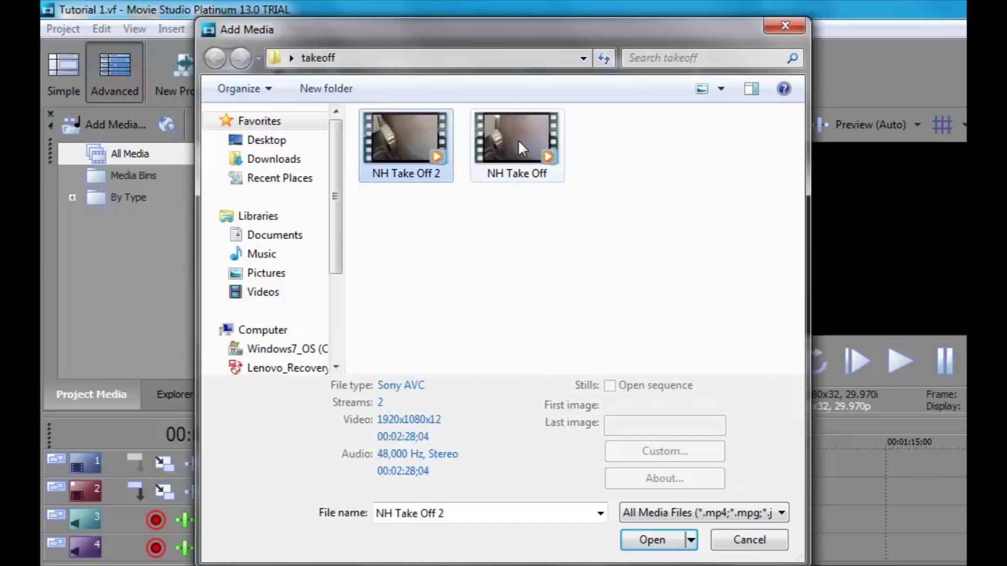
left_click(518, 139, "ctrl")
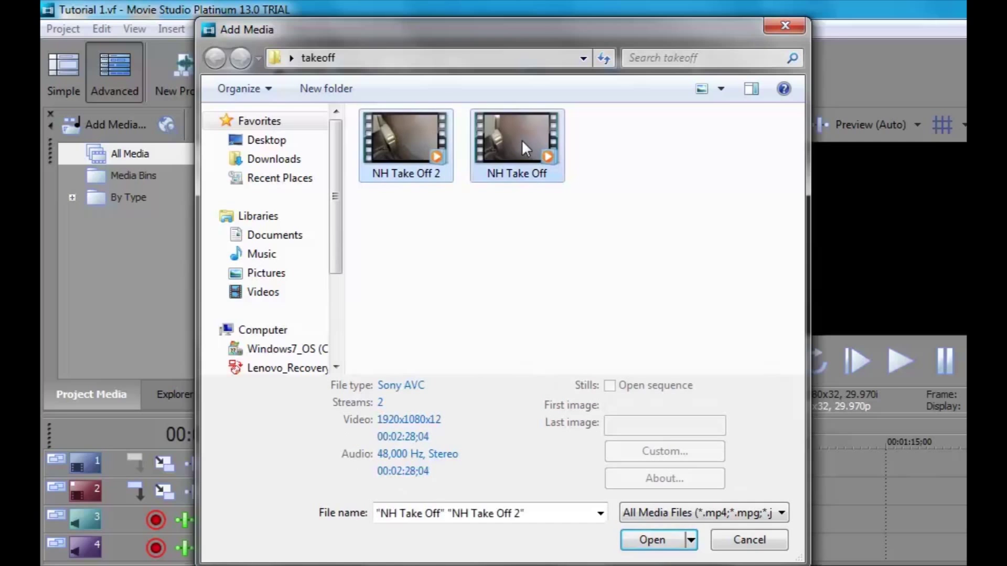
left_click(643, 540)
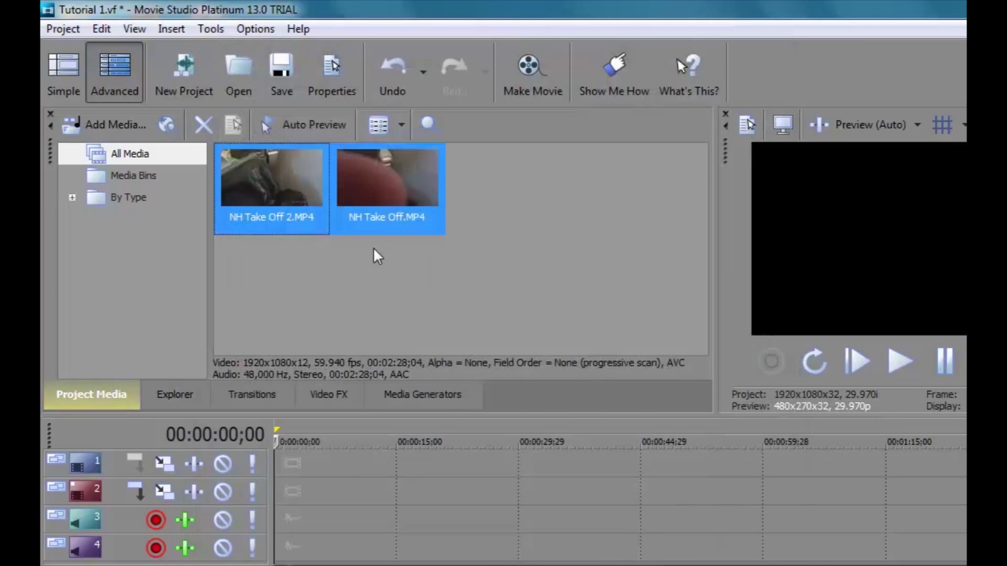
left_click(377, 291)
Place NH Take Off.MP4 at the start of video track 2 and NH Take Off 2.MP4 after it on the same track.
left_click_drag(381, 202, 287, 498)
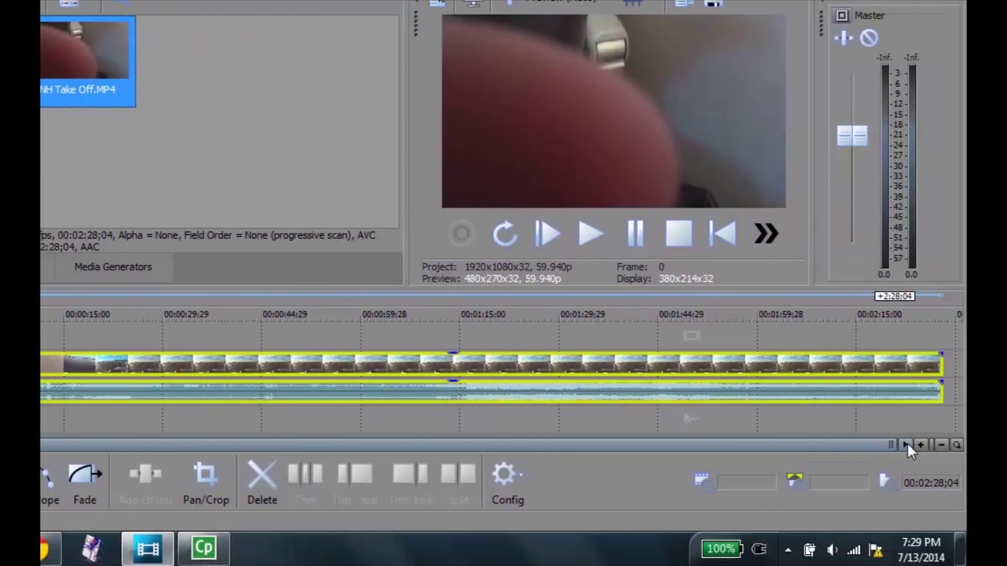
left_click(923, 445)
left_click(907, 442)
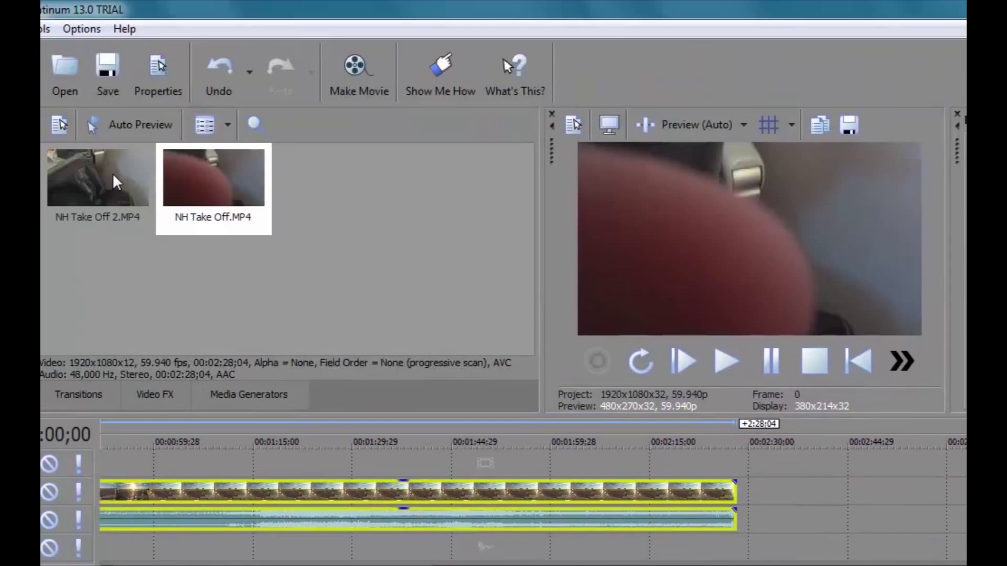
left_click_drag(112, 173, 725, 490)
left_click_drag(900, 490, 939, 489)
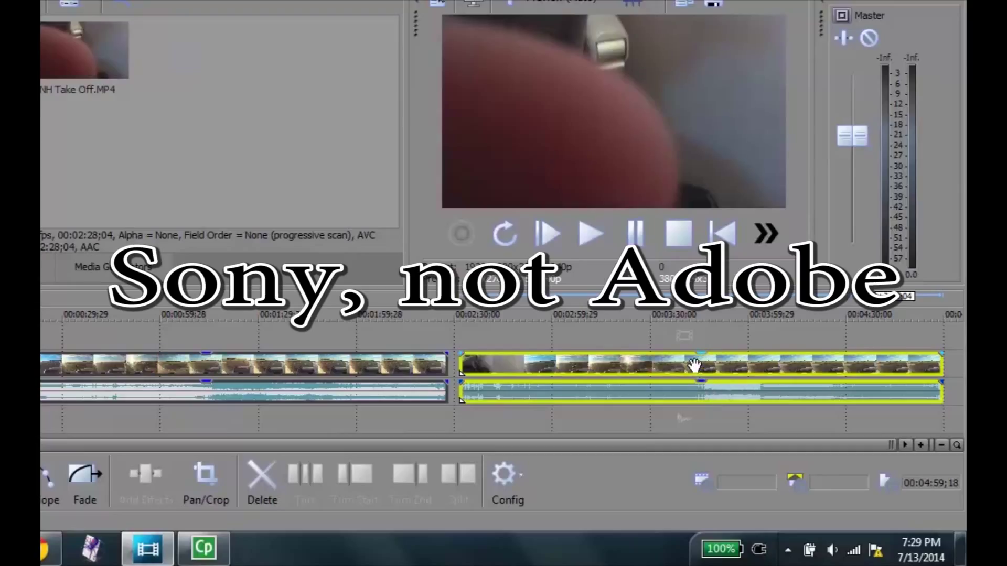
Move the video of the NH Take Off 2 clip to track 1 and the audio of the NH Take Off clip to track 4.
left_click_drag(695, 367, 692, 334)
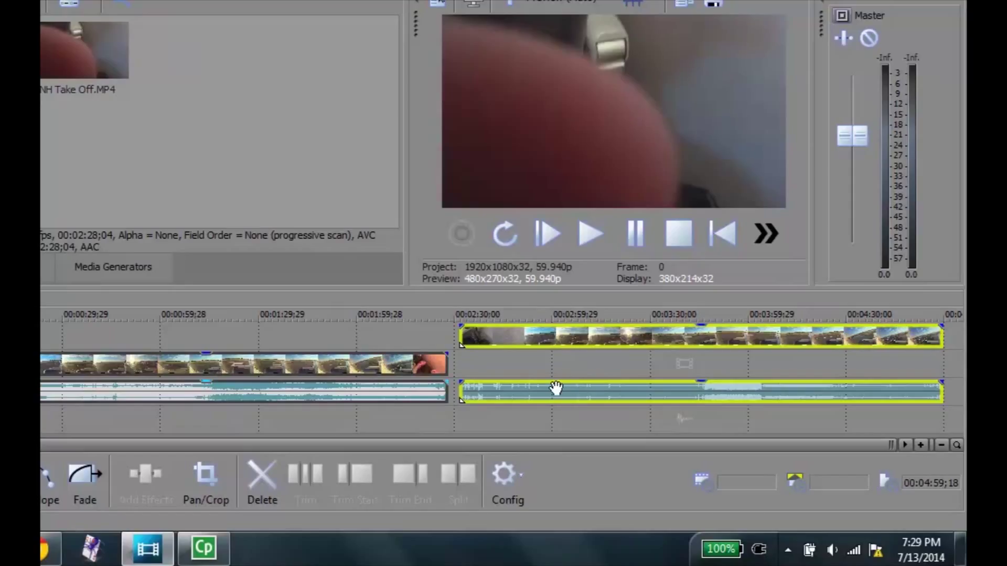
left_click(365, 397)
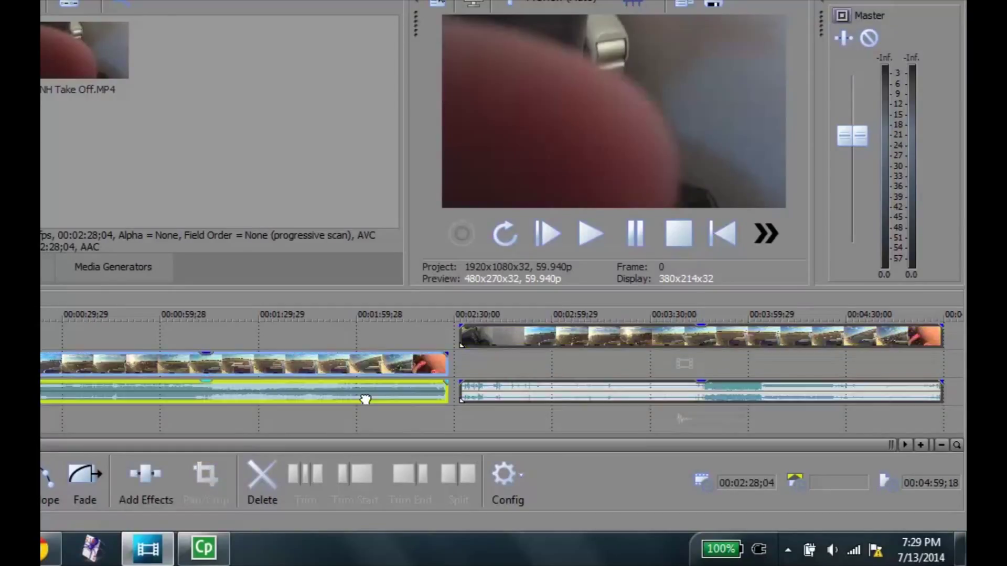
left_click_drag(365, 399, 365, 418)
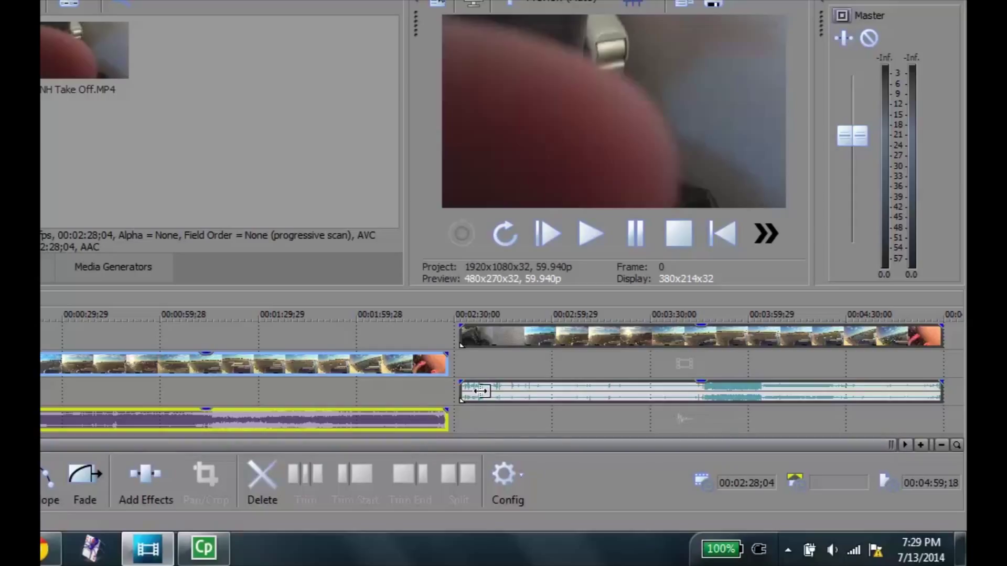
Slide the NH Take Off 2 clip to the start of the timeline, directly above the NH Take Off clip.
left_click(522, 337)
left_click_drag(563, 339, 11, 341)
left_click_drag(125, 336, 124, 362)
mouse_move(320, 362)
left_mouse_down()
mouse_move(422, 365)
mouse_move(321, 364)
left_mouse_up()
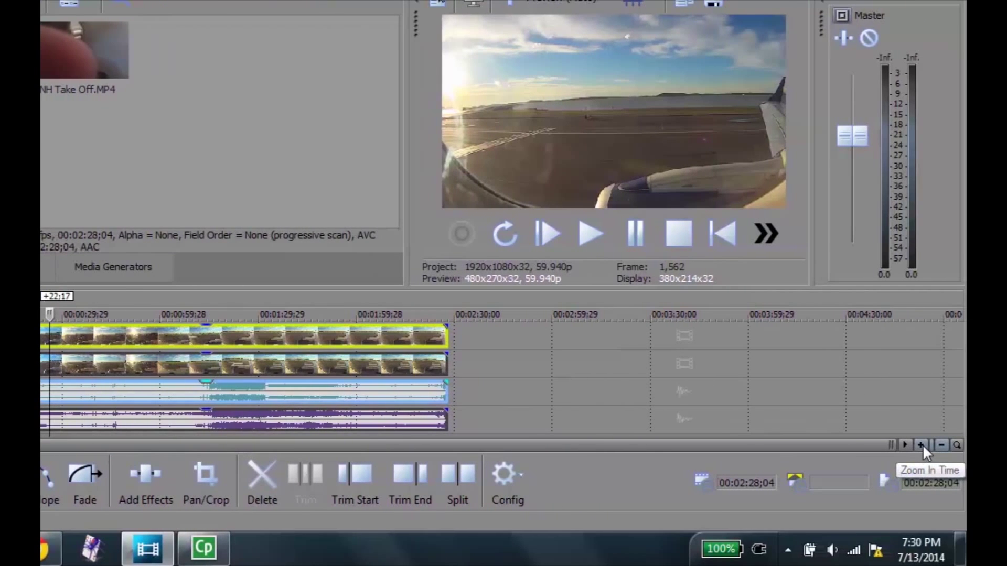
Shift the NH Take Off 2 clip 9 frames later to line up its audio waveform with the one on track 4.
left_click(921, 445)
left_click(922, 444)
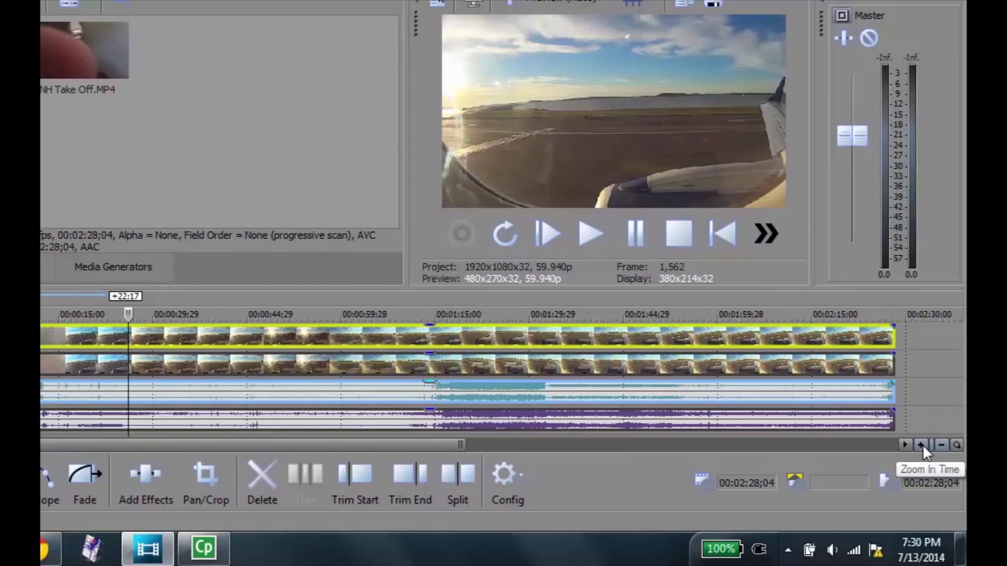
left_click(922, 445)
left_click(922, 445)
left_click(922, 445)
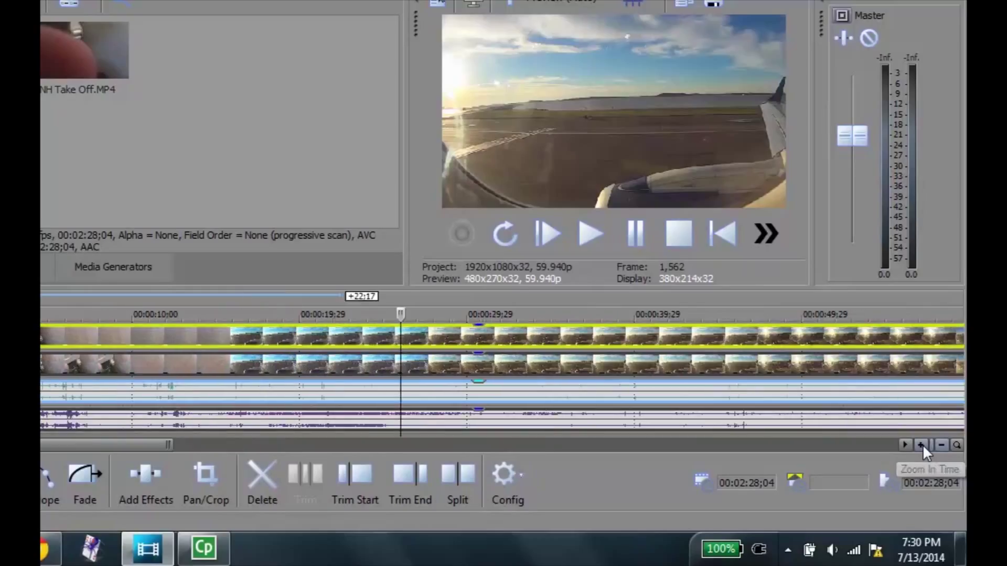
left_click(922, 444)
left_click(922, 445)
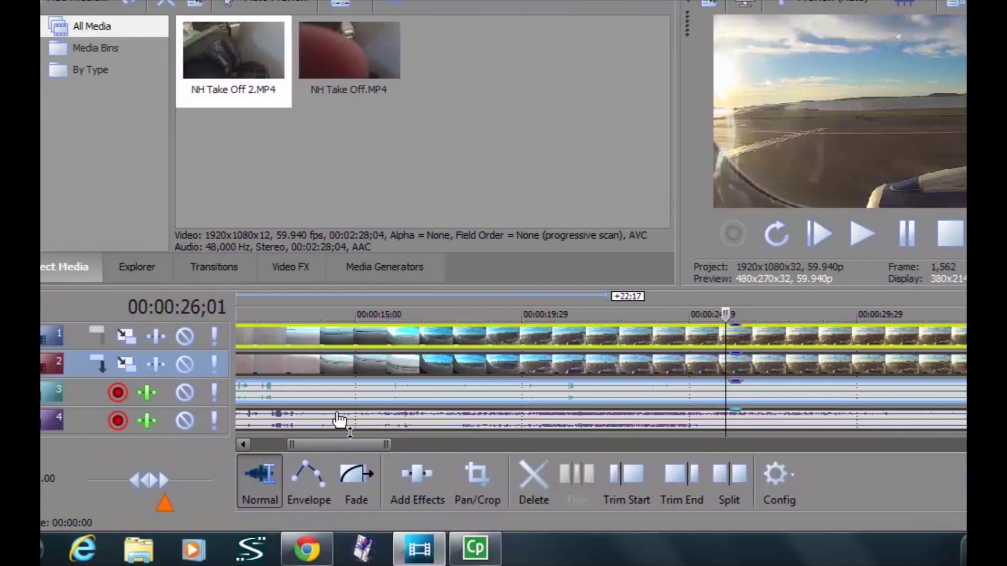
mouse_move(340, 445)
left_mouse_down()
mouse_move(349, 445)
mouse_move(331, 443)
left_mouse_up()
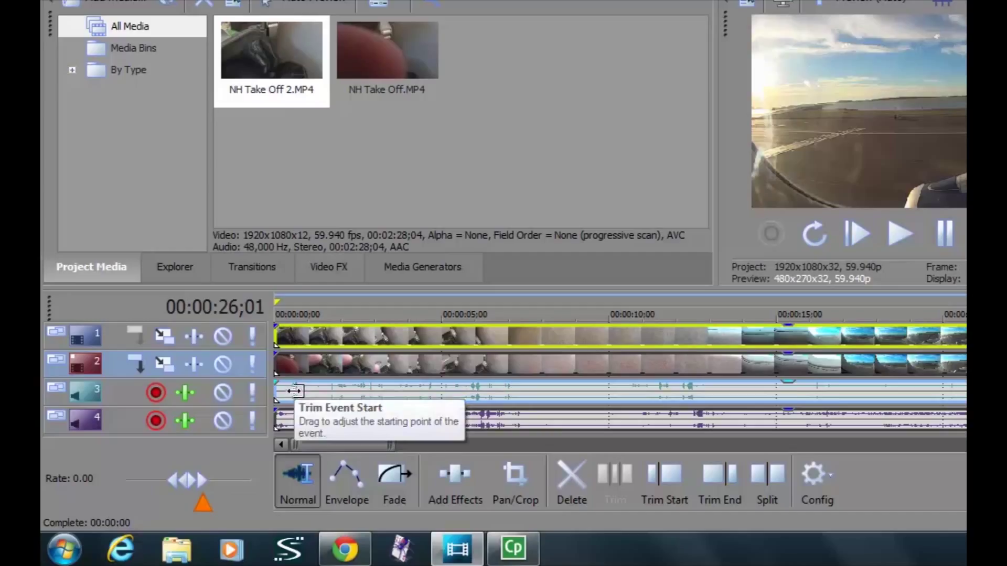
left_click(325, 393)
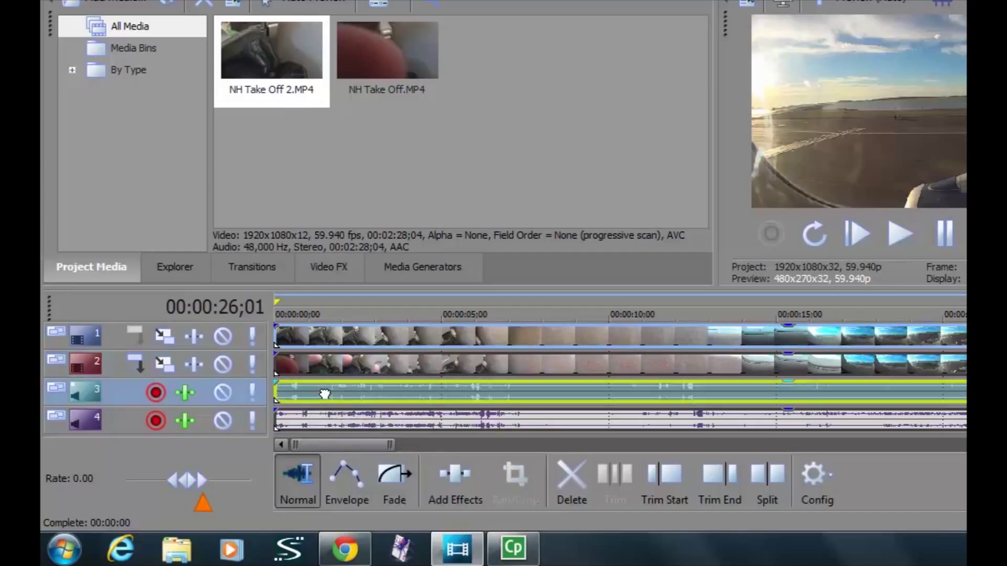
left_click_drag(331, 394, 334, 397)
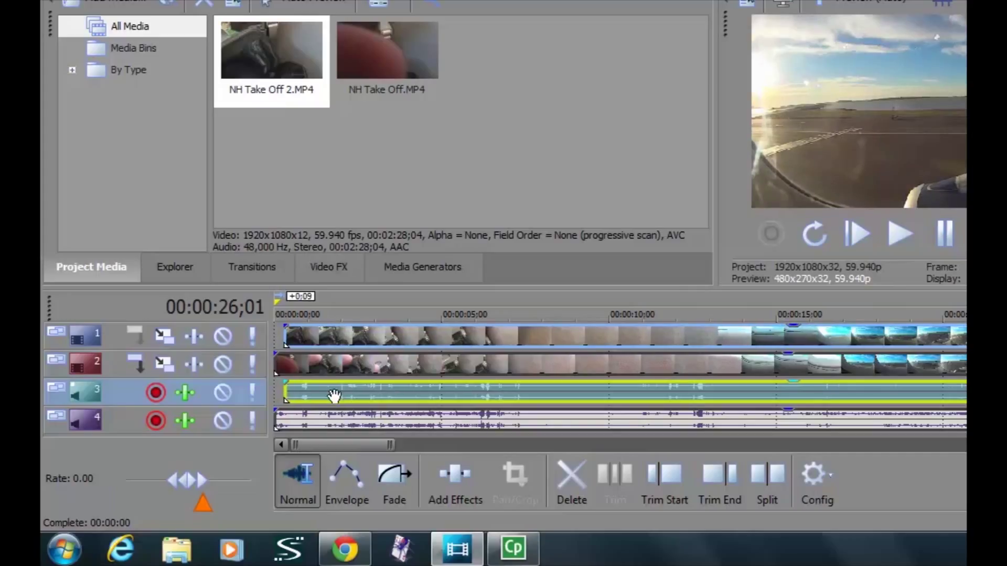
Trim the start of the NH Take Off clip on track 2 to match the start of the NH Take Off 2 clip.
left_click(306, 309)
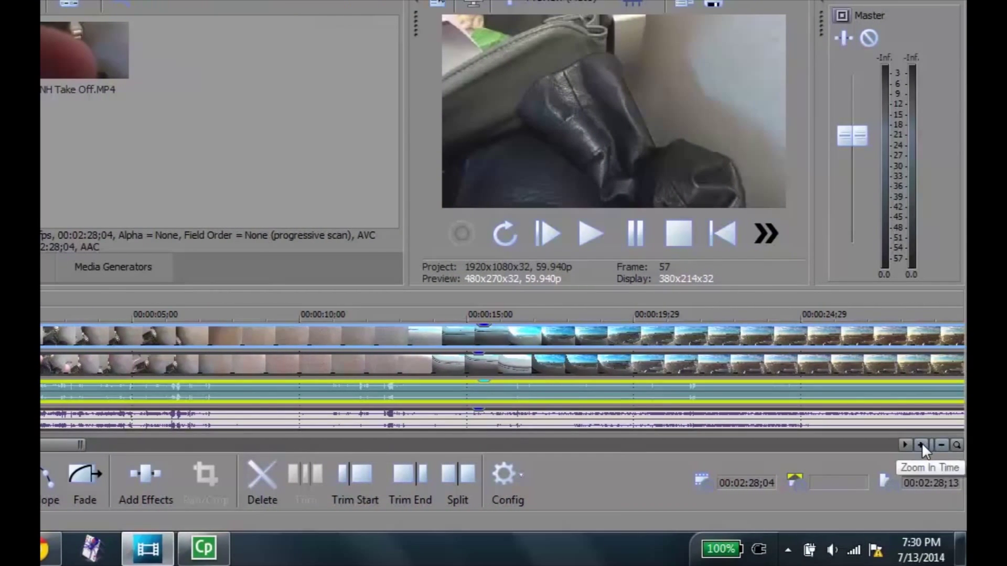
left_click(921, 443)
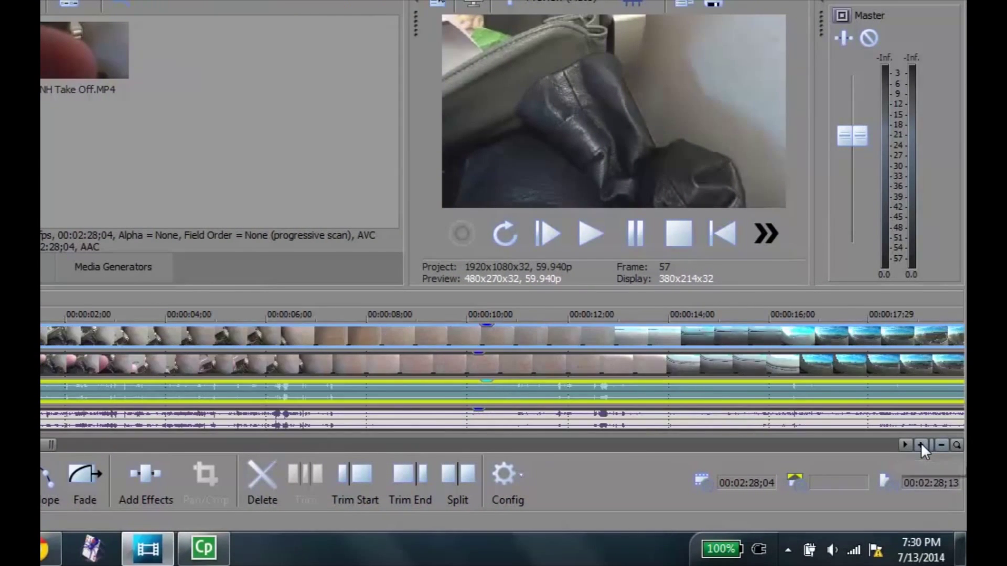
left_click(921, 443)
left_click(921, 444)
left_click(921, 444)
left_click(921, 444)
left_click(921, 444)
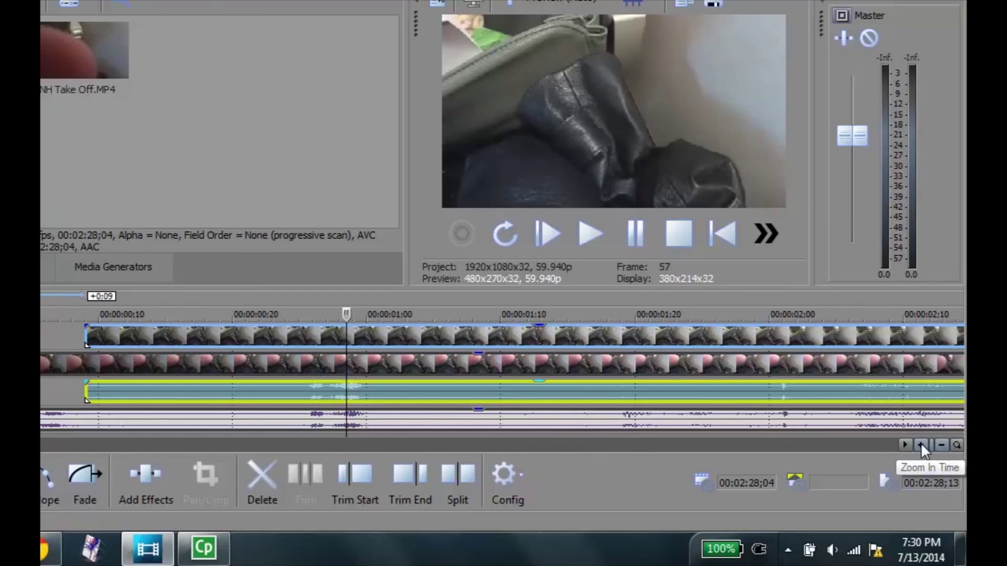
left_click(921, 444)
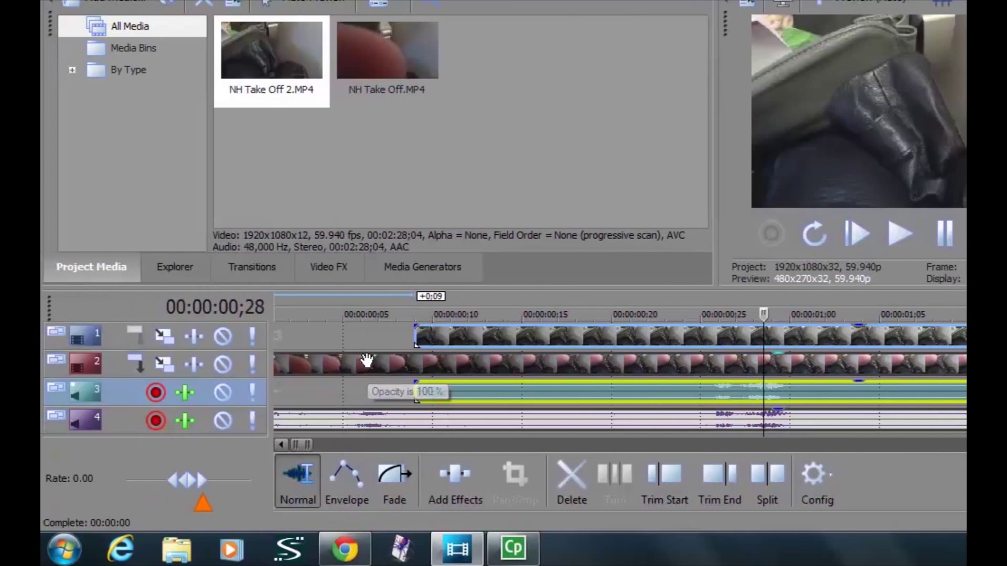
left_click(367, 361)
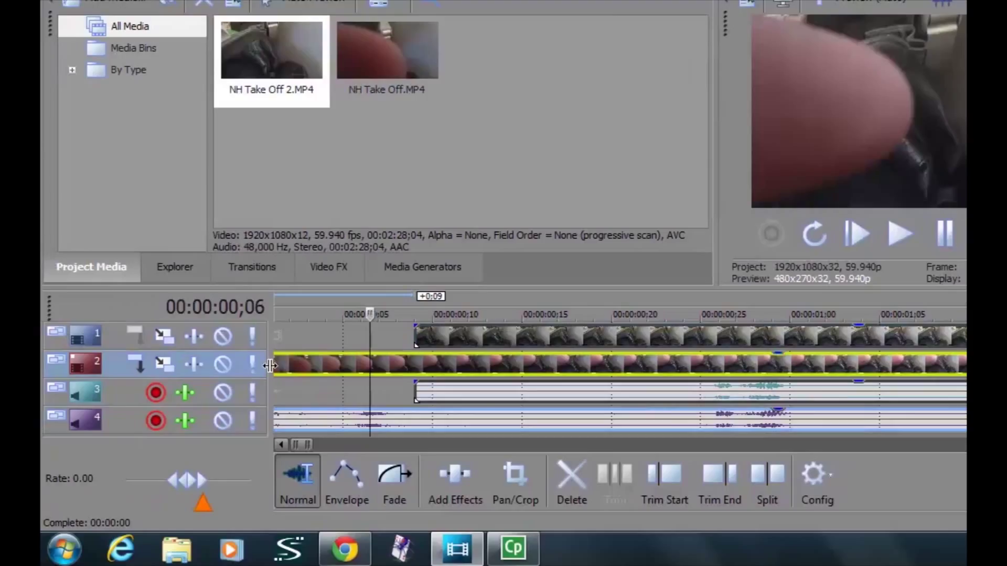
left_click_drag(273, 365, 437, 365)
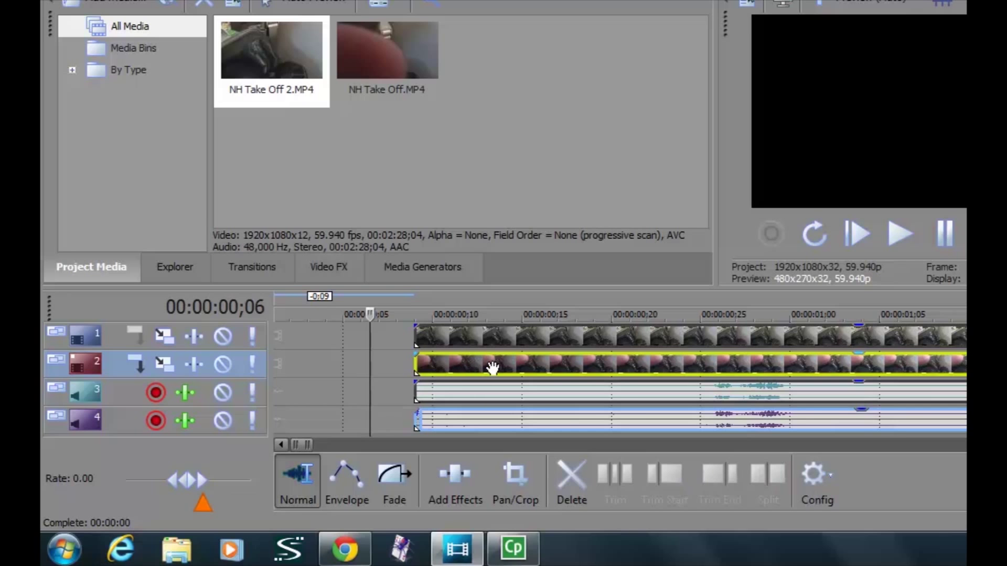
Move both clips with their audio back to the very start of the timeline.
left_click_drag(526, 366, 246, 375)
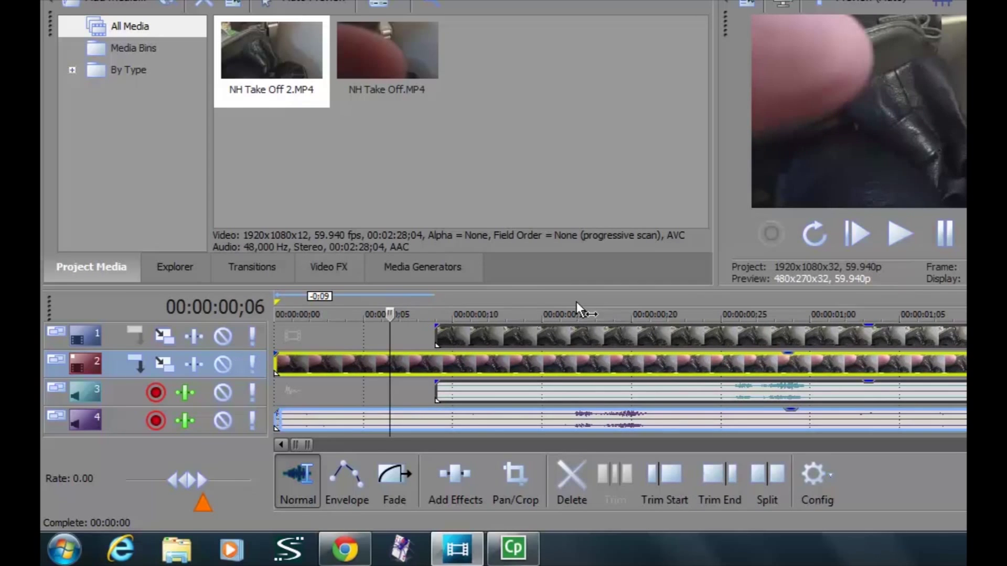
left_click_drag(589, 337, 366, 338)
left_click_drag(288, 324, 283, 324)
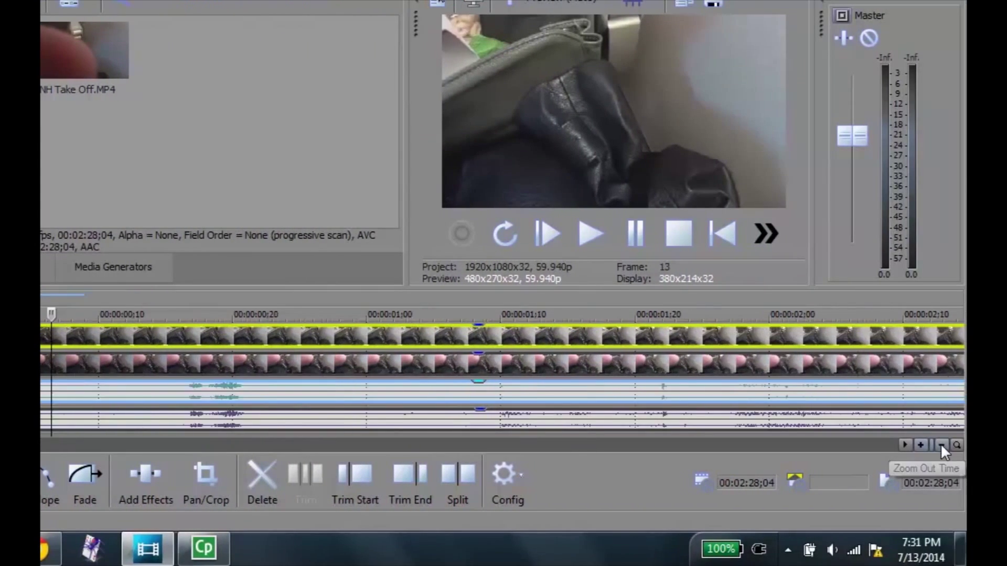
Set the project's stereoscopic 3D mode to Anaglyphic (red/cyan) and apply the project properties.
left_click(940, 445)
left_click(940, 445)
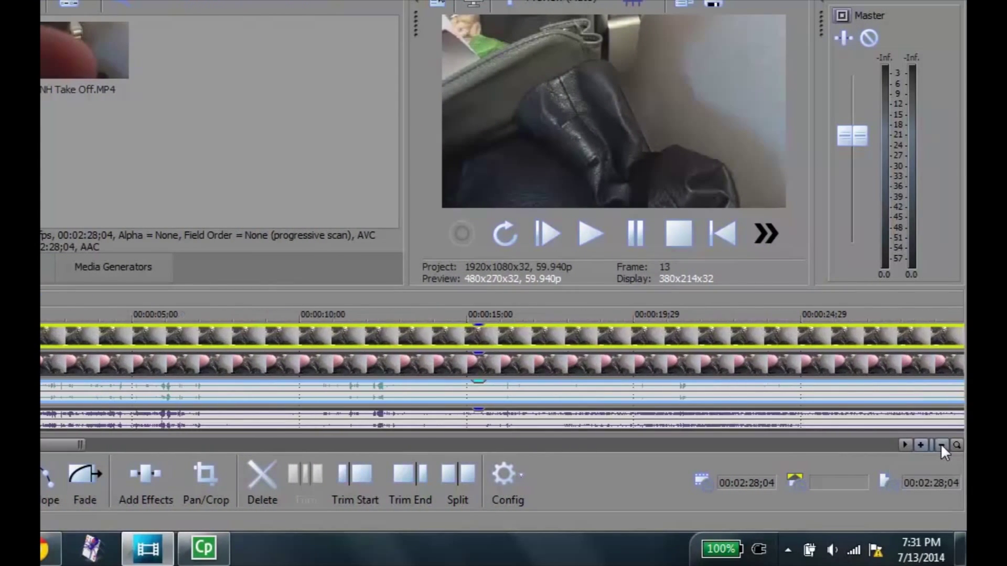
left_click(940, 444)
left_click(940, 445)
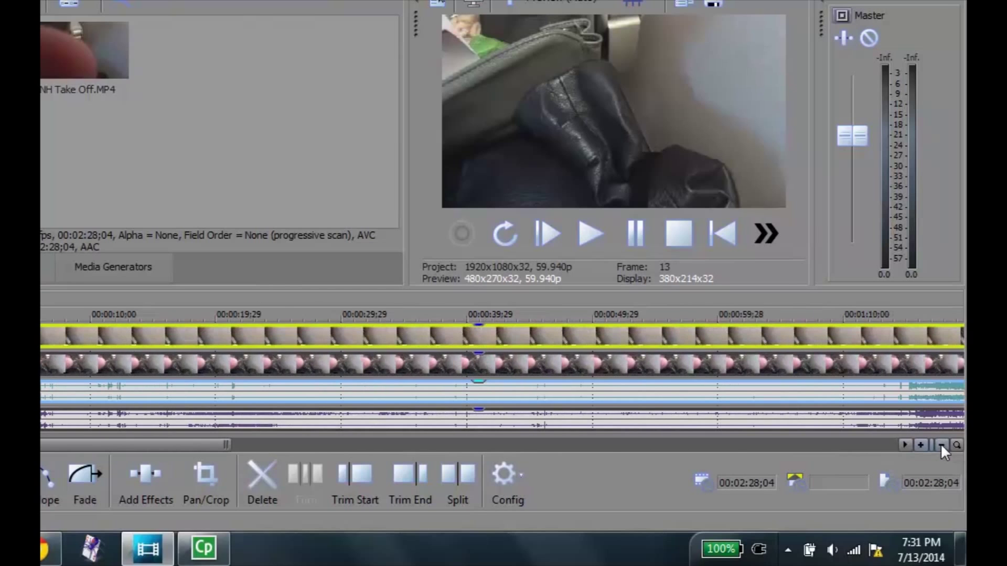
left_click(940, 444)
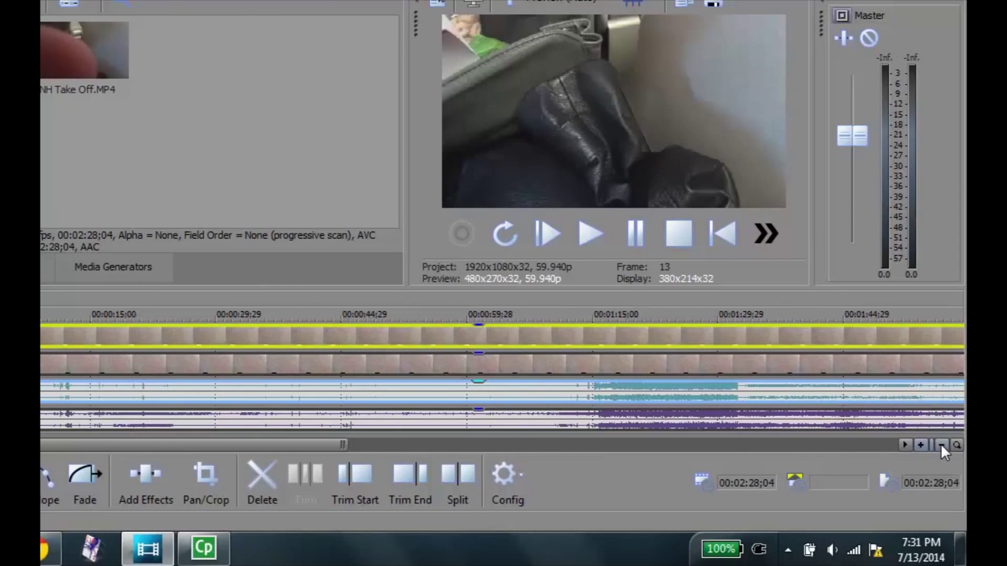
left_click(940, 444)
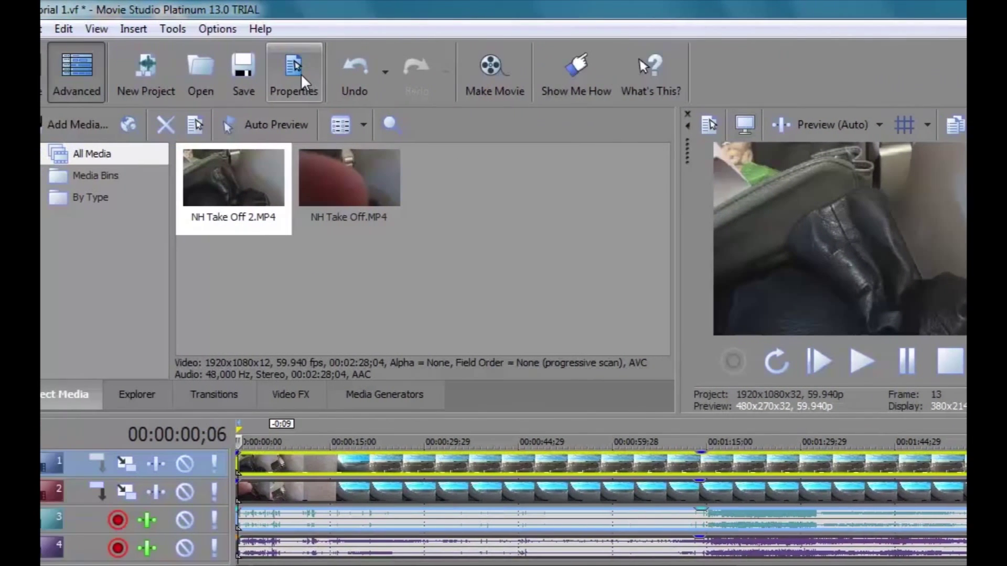
left_click(301, 76)
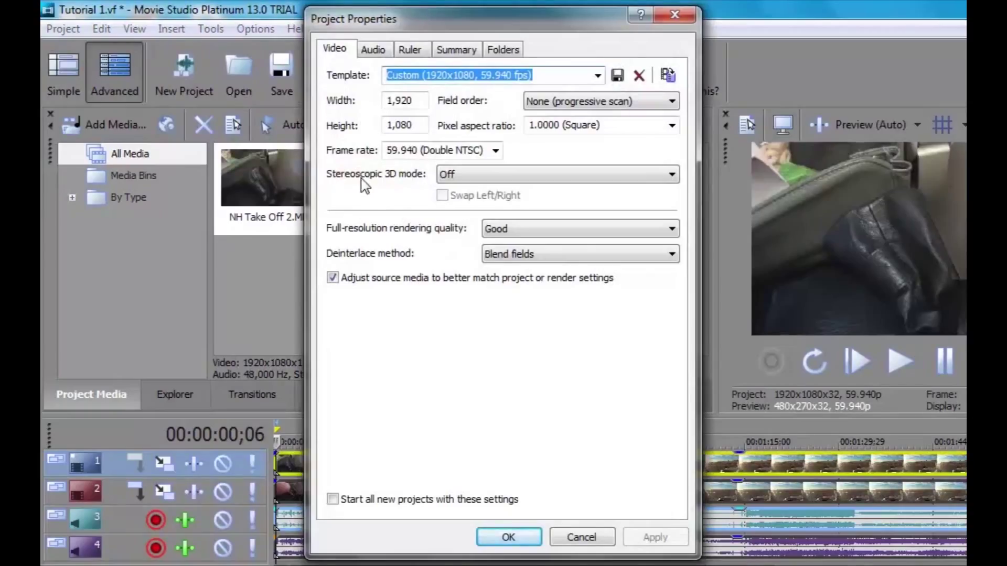
left_click(469, 175)
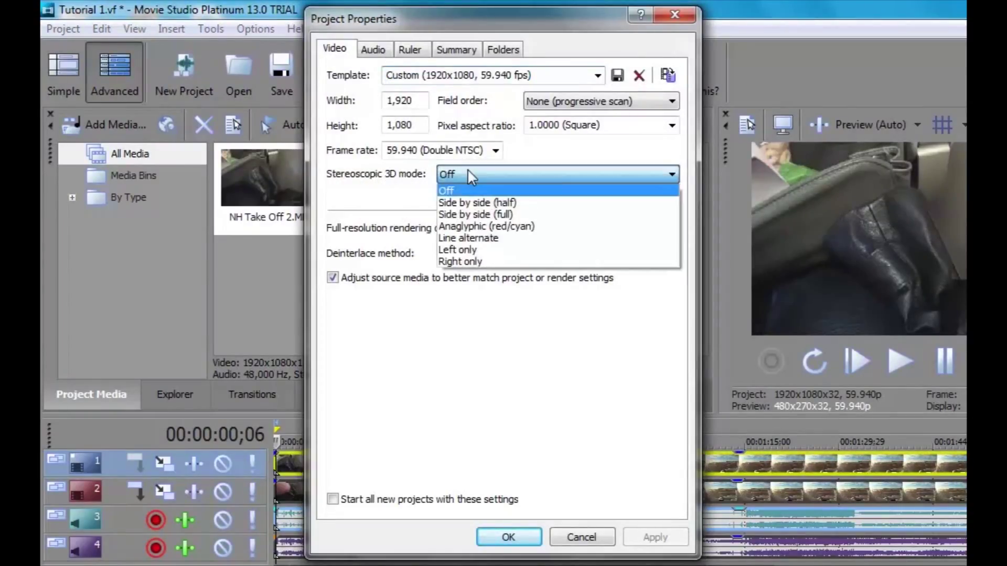
left_click(484, 226)
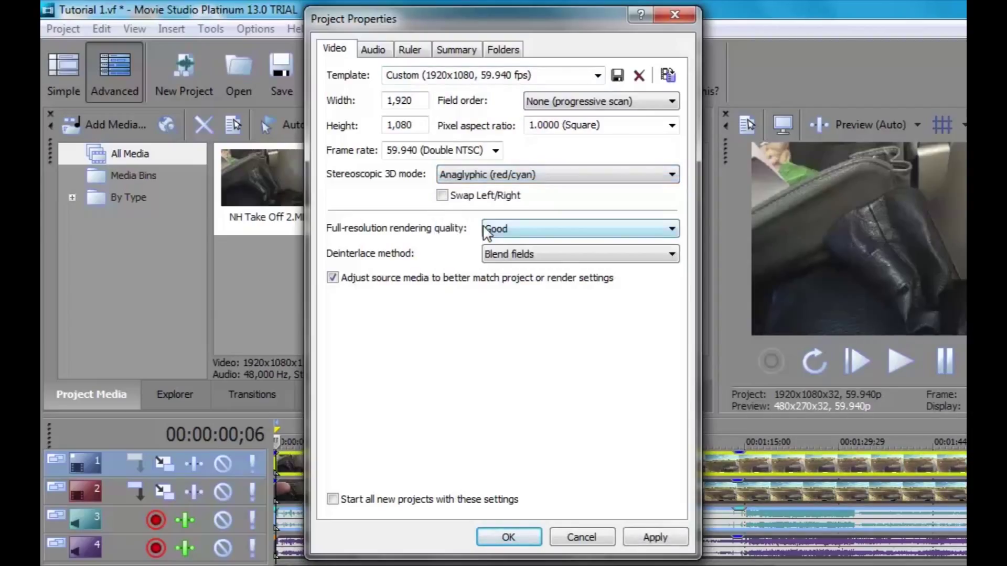
left_click(656, 538)
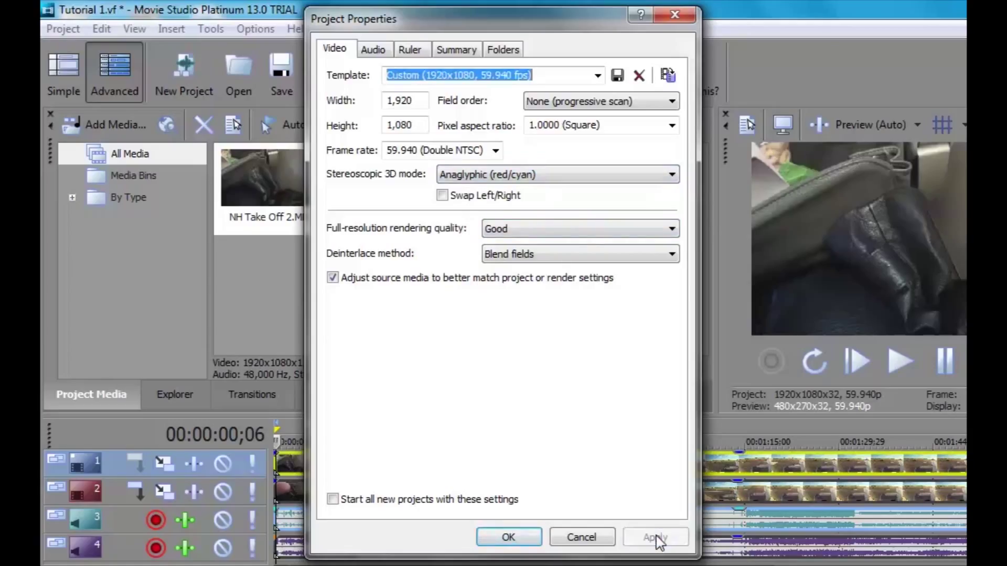
left_click(504, 540)
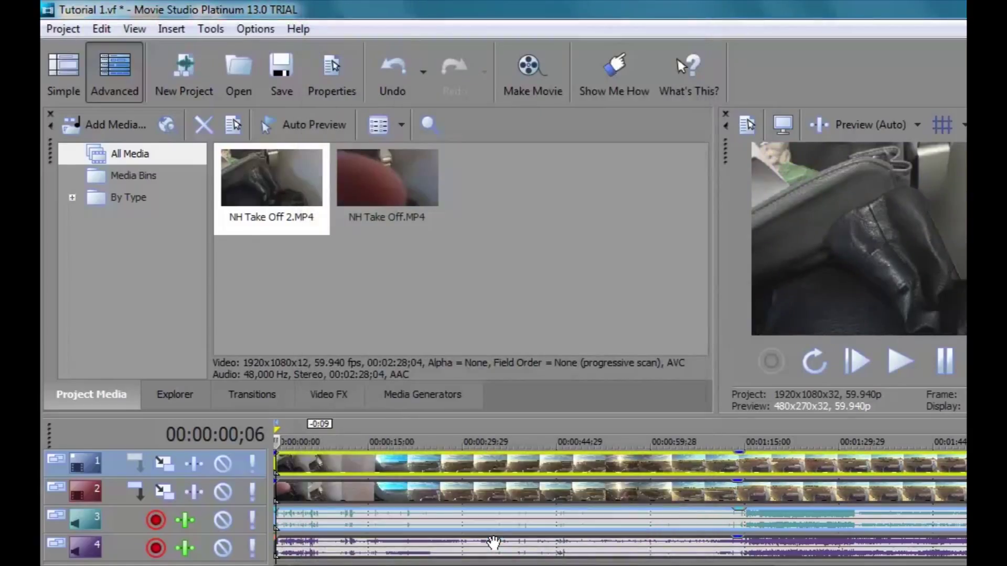
Pair the NH Take Off and NH Take Off 2 video clips on tracks 1 and 2 as a stereoscopic 3D subclip.
left_click(483, 495)
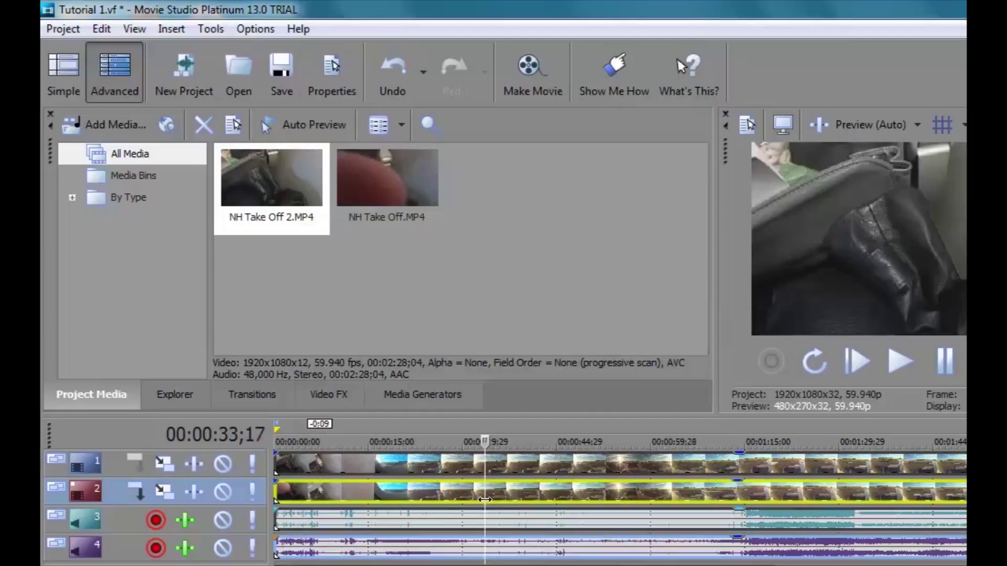
left_click(472, 469, "ctrl")
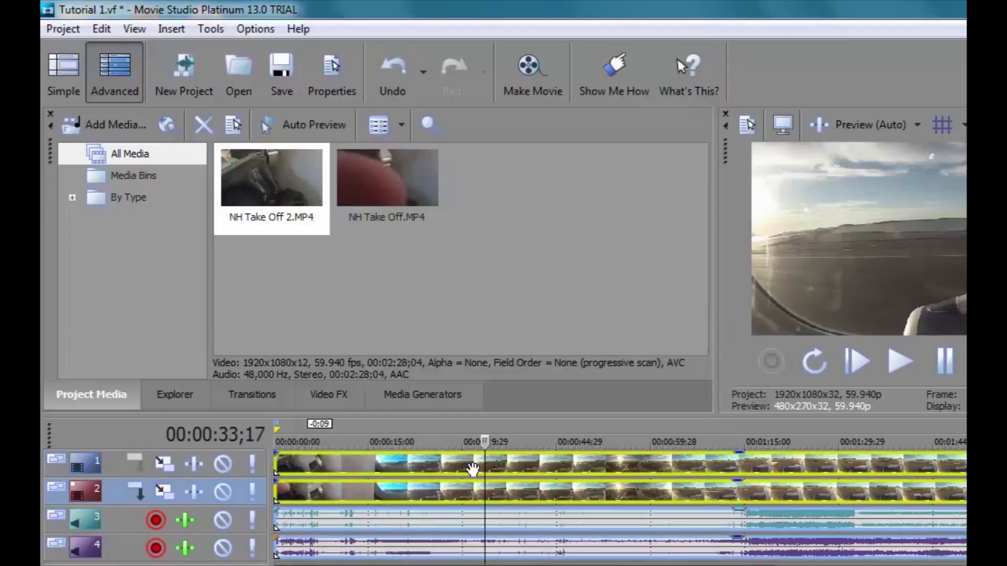
right_click(472, 469)
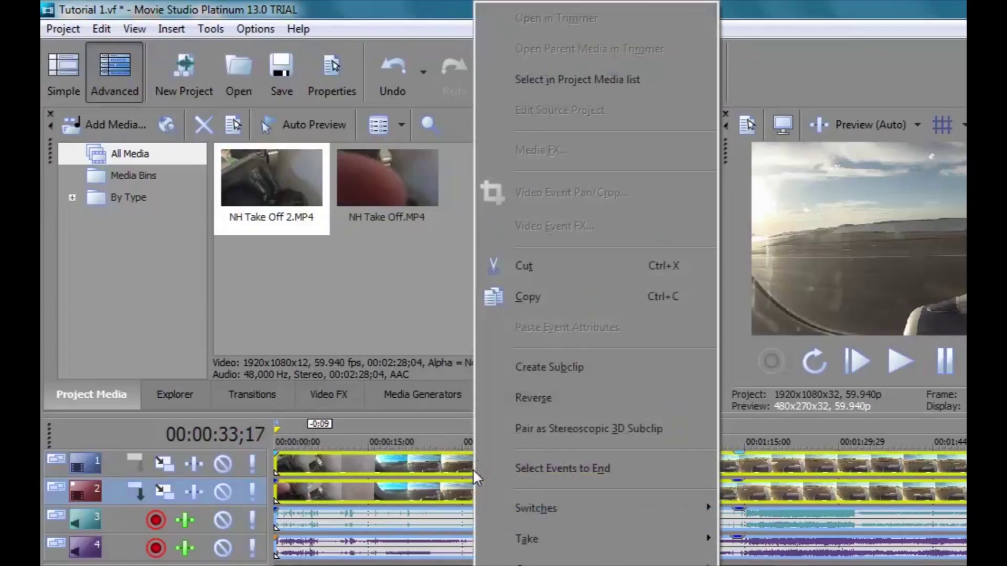
left_click(544, 429)
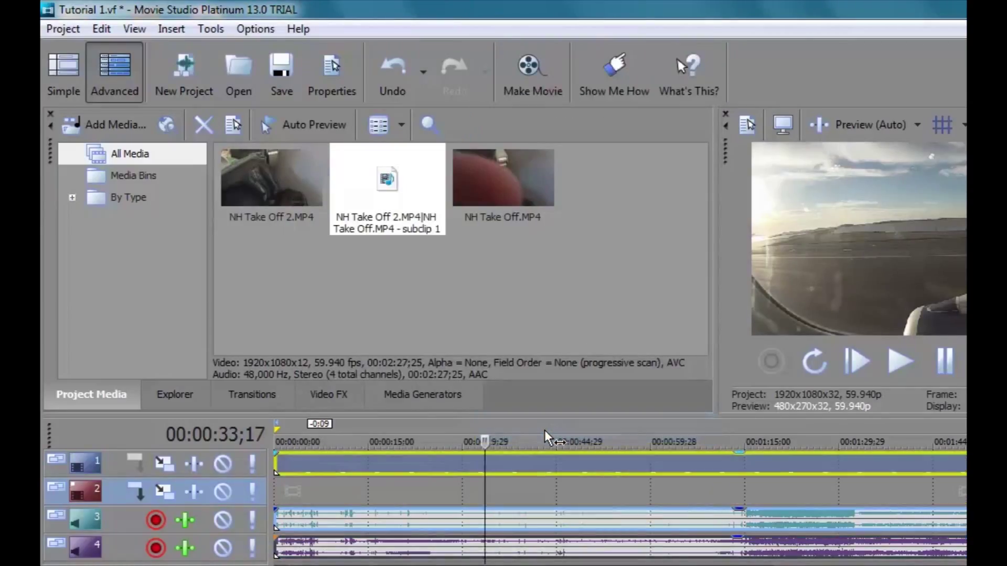
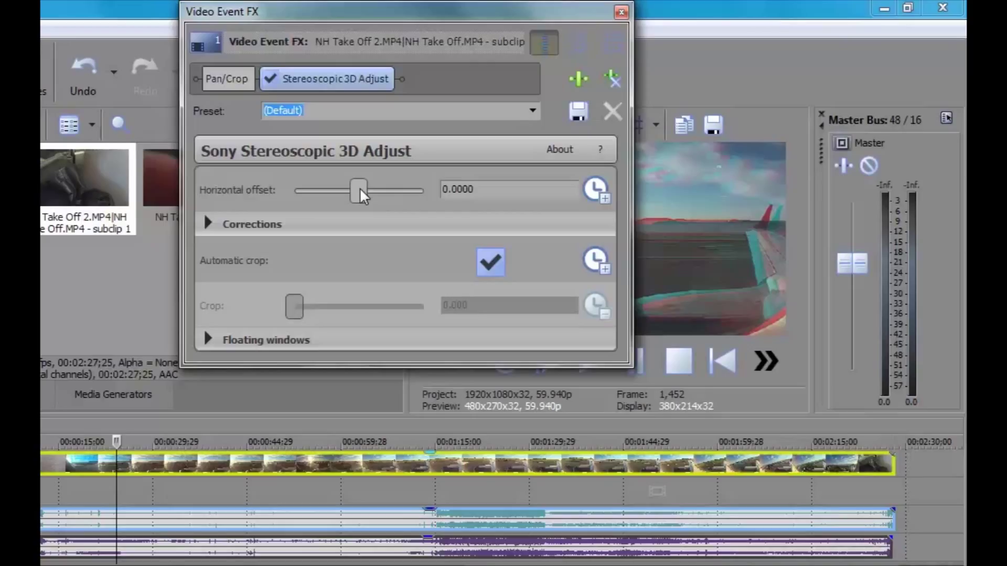
Auto-correct the 3D alignment of the paired subclip in the Stereoscopic 3D Adjust corrections and close the effect window.
left_click(208, 224)
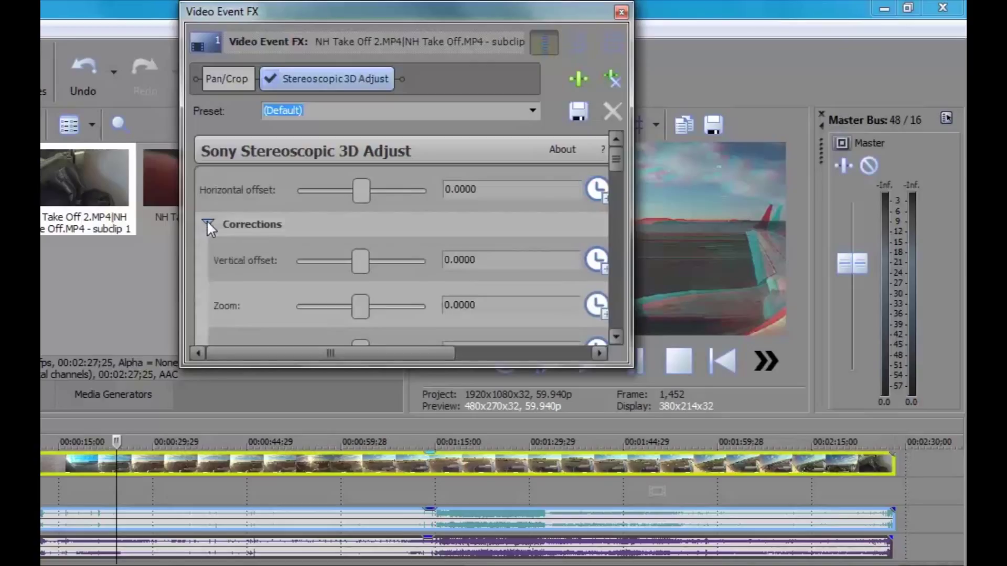
left_click_drag(613, 166, 618, 234)
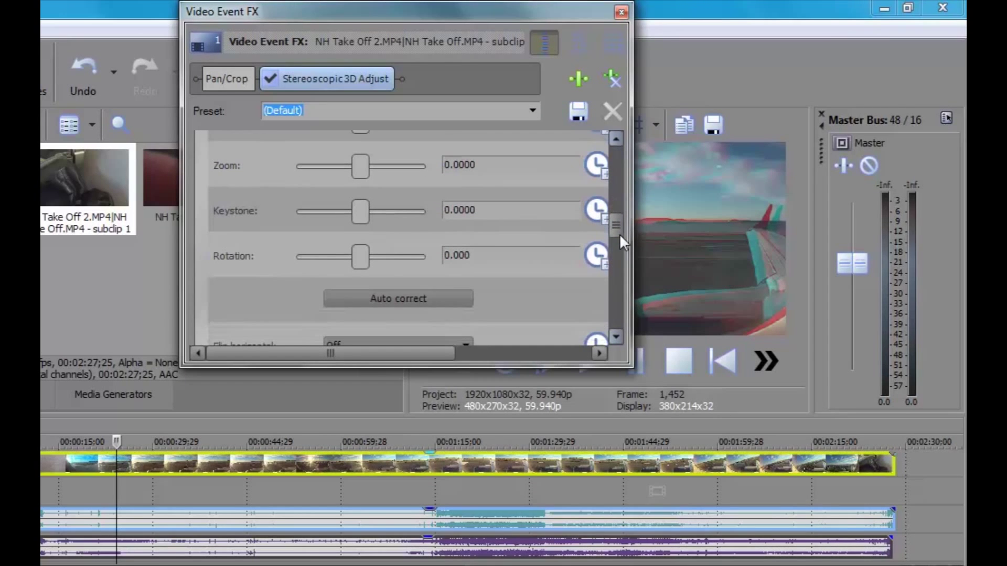
left_click(397, 300)
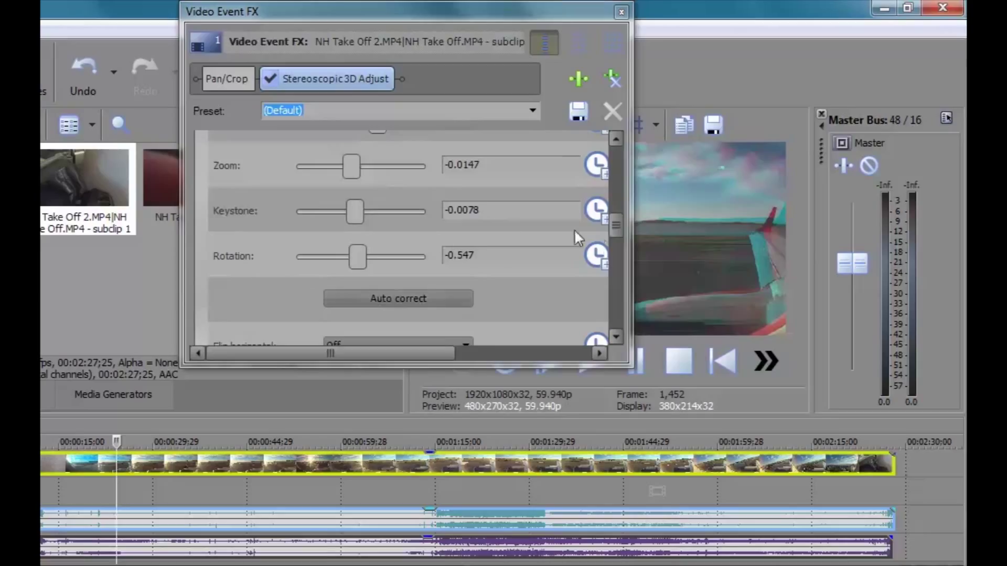
left_click_drag(616, 227, 607, 107)
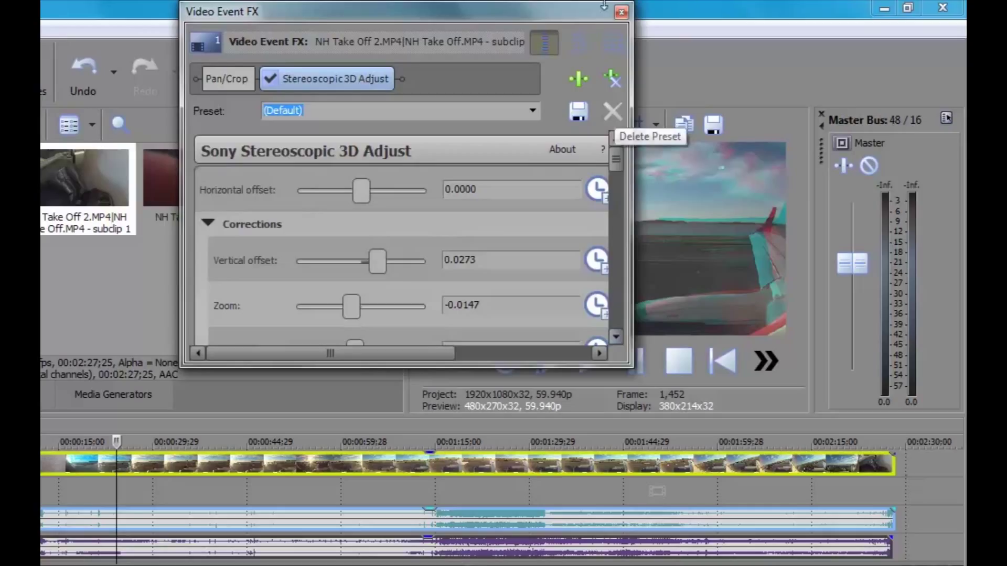
left_click(621, 12)
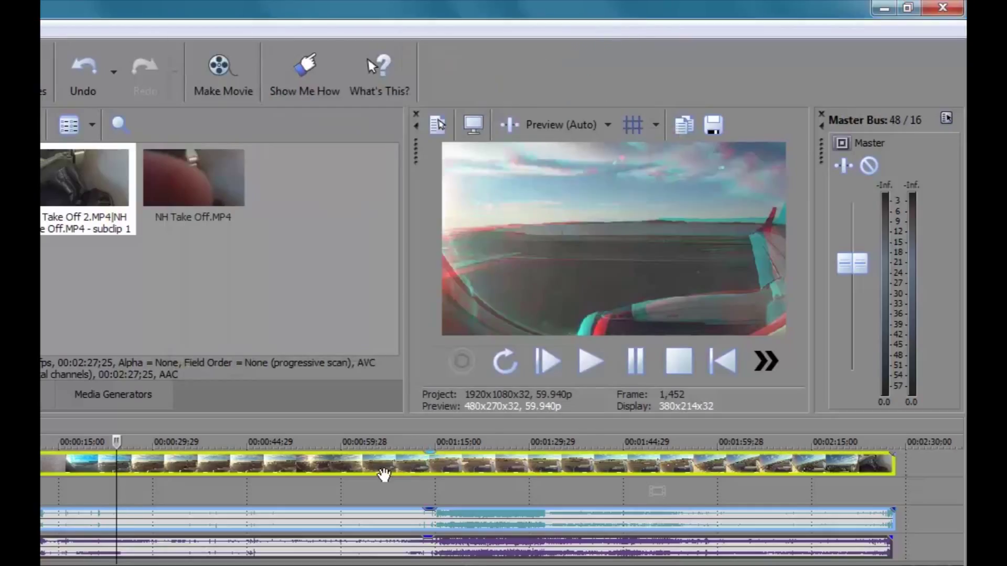
Find the takeoff moment and trim the start of the paired 3D clip to 00:01:57;18.
left_click(523, 441)
left_click(621, 441)
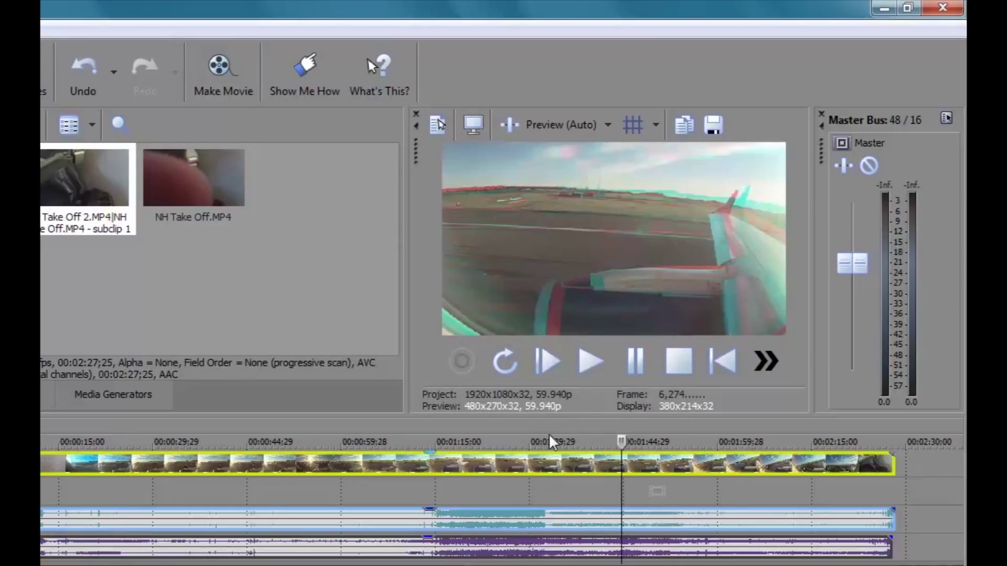
left_click(658, 442)
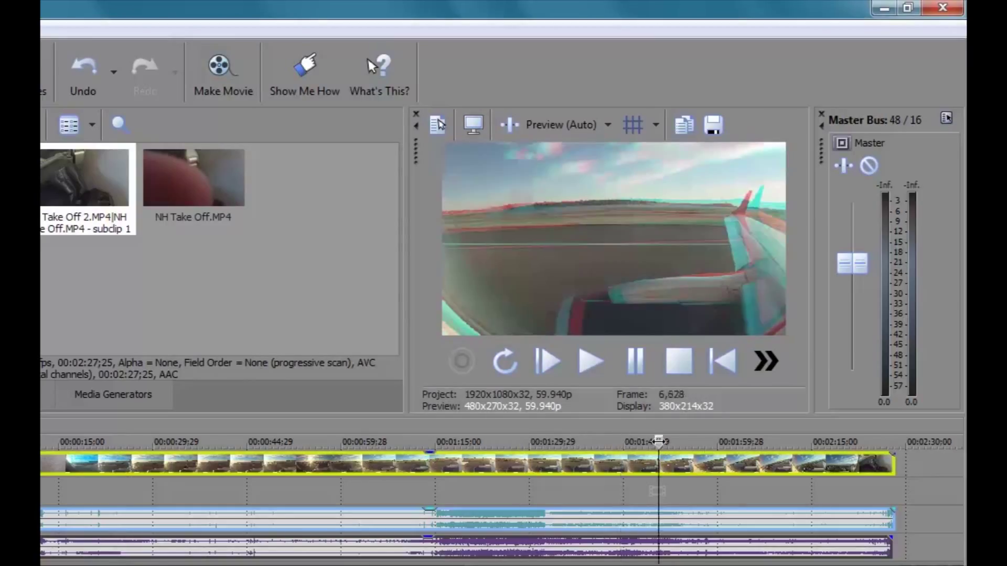
left_click(693, 445)
left_click(720, 442)
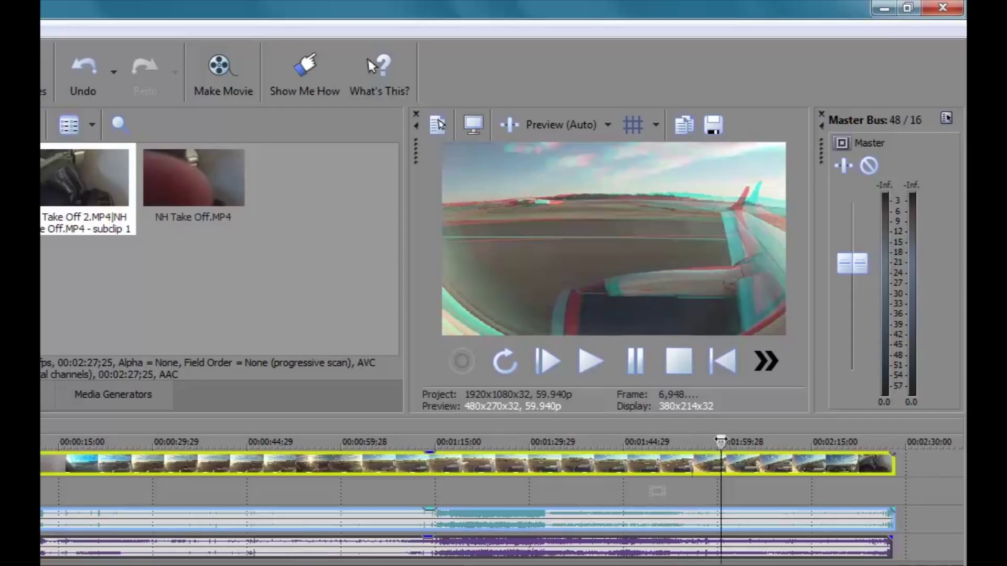
left_click_drag(721, 442, 703, 442)
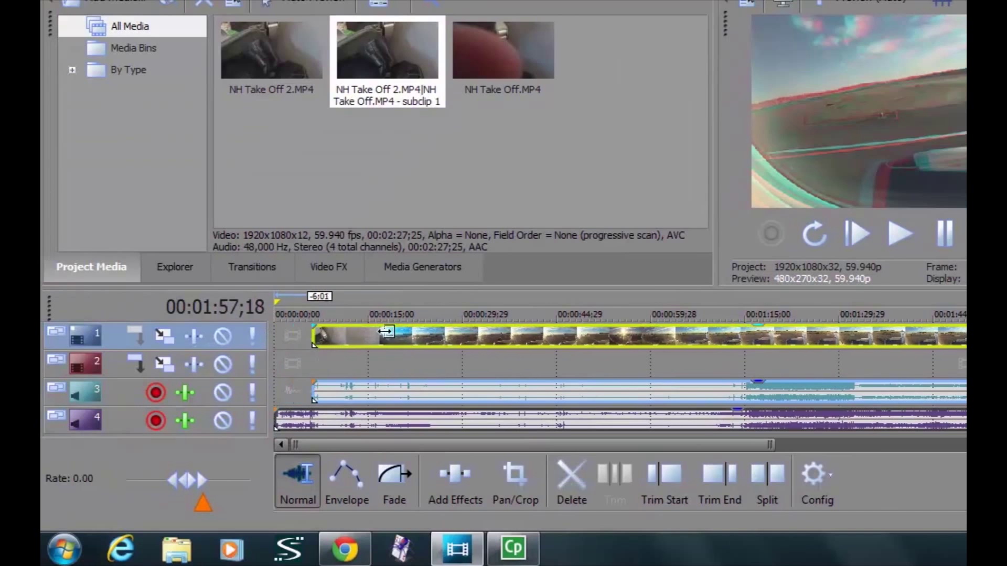
left_click_drag(385, 331, 992, 326)
left_click_drag(924, 326, 945, 332)
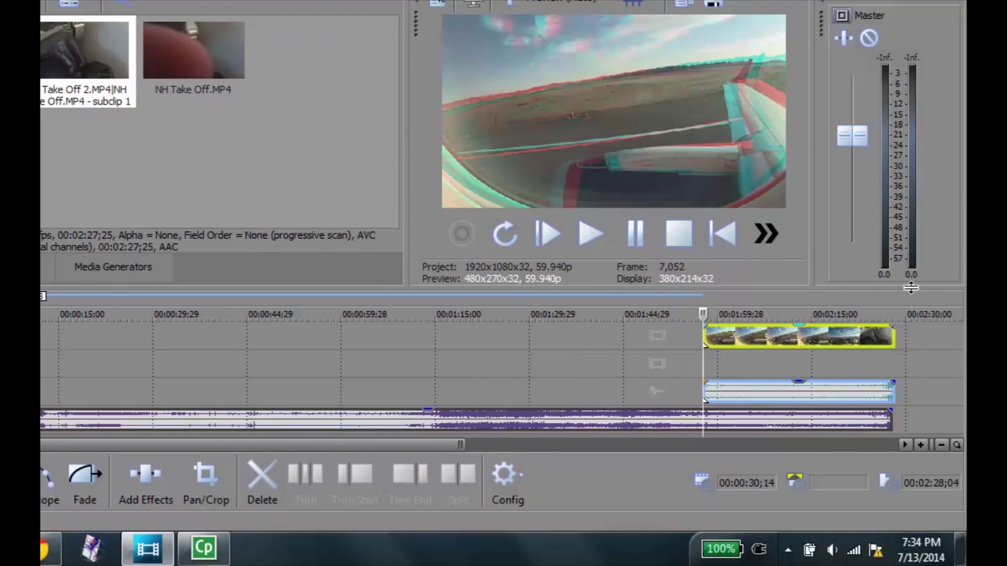
Trim the end of the paired 3D clip back to frame 8,426, before the camera view drops away.
left_click(893, 307)
left_click_drag(893, 310, 847, 312)
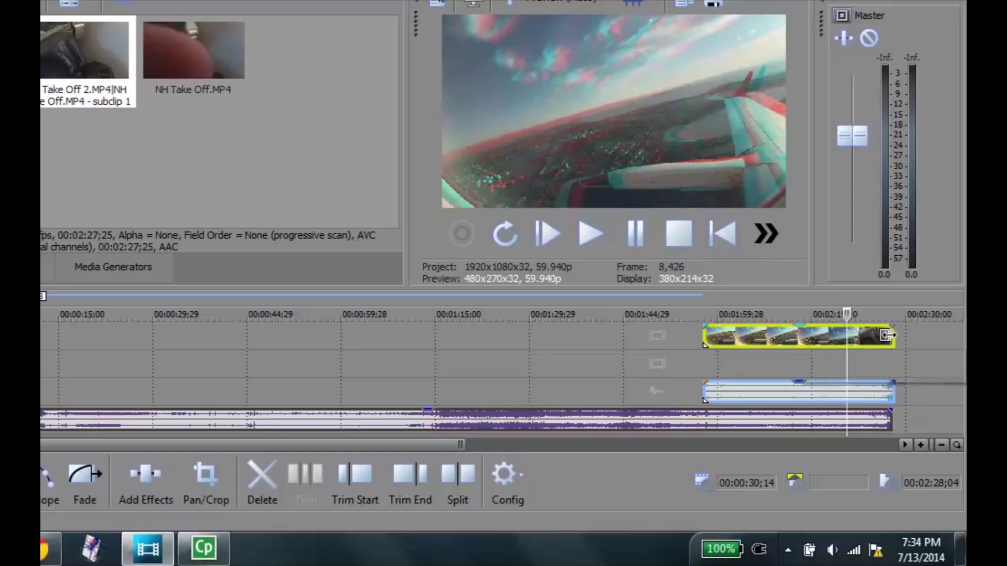
left_click_drag(887, 336, 847, 336)
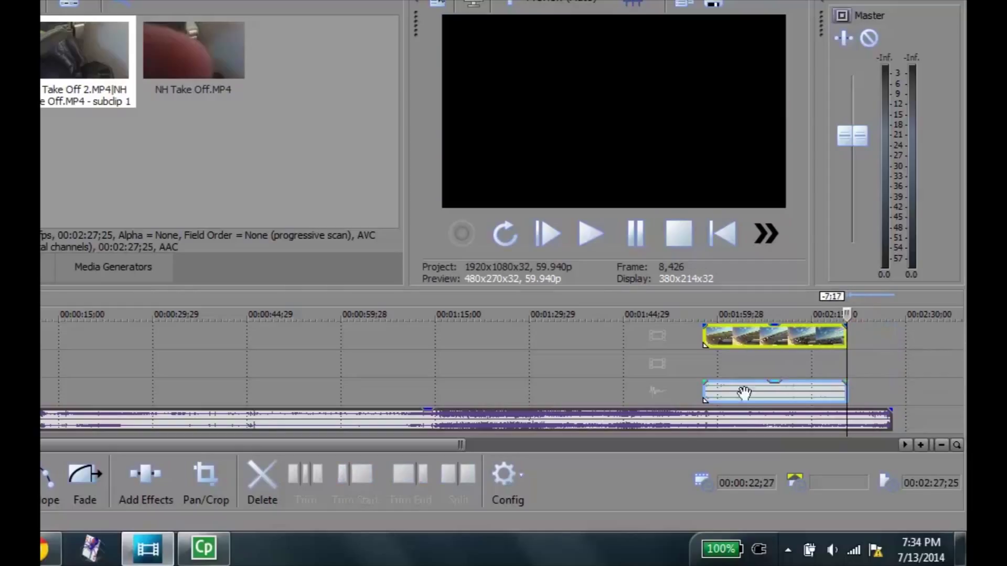
Delete the leftover audio clip on track 4 and move the trimmed 3D clip with its audio to the start of the timeline.
left_click(681, 426)
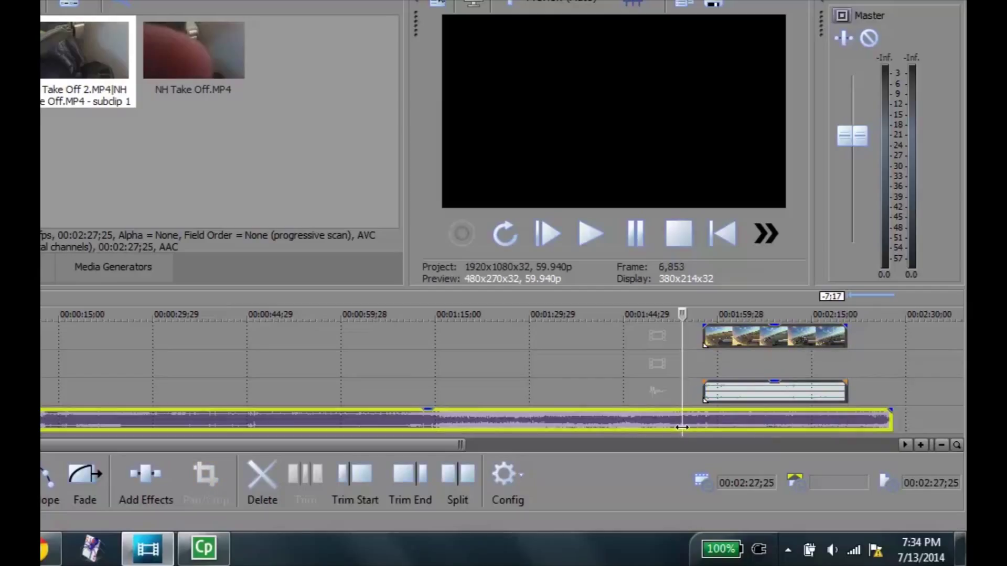
key("Delete")
left_click(760, 338)
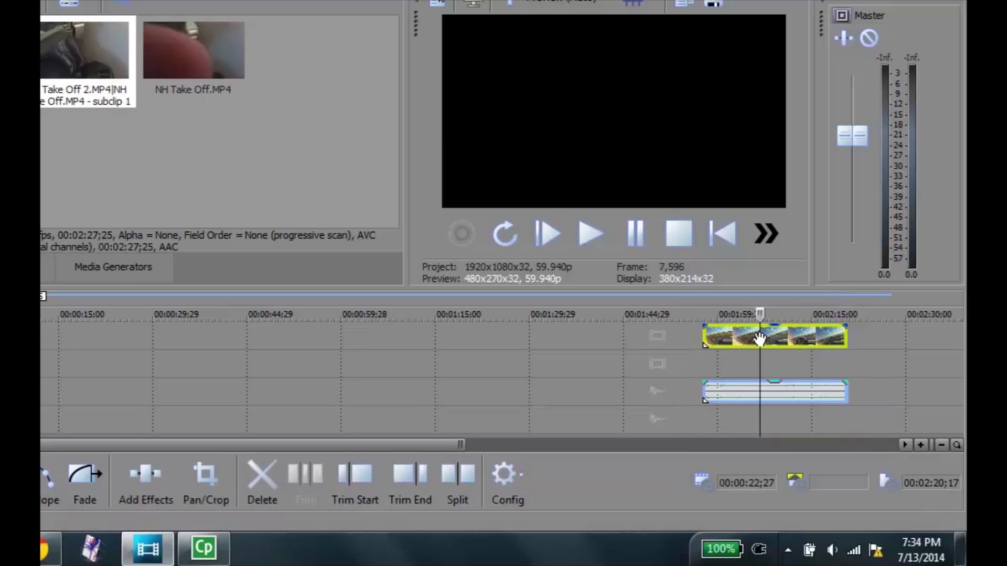
left_click_drag(760, 338, 0, 343)
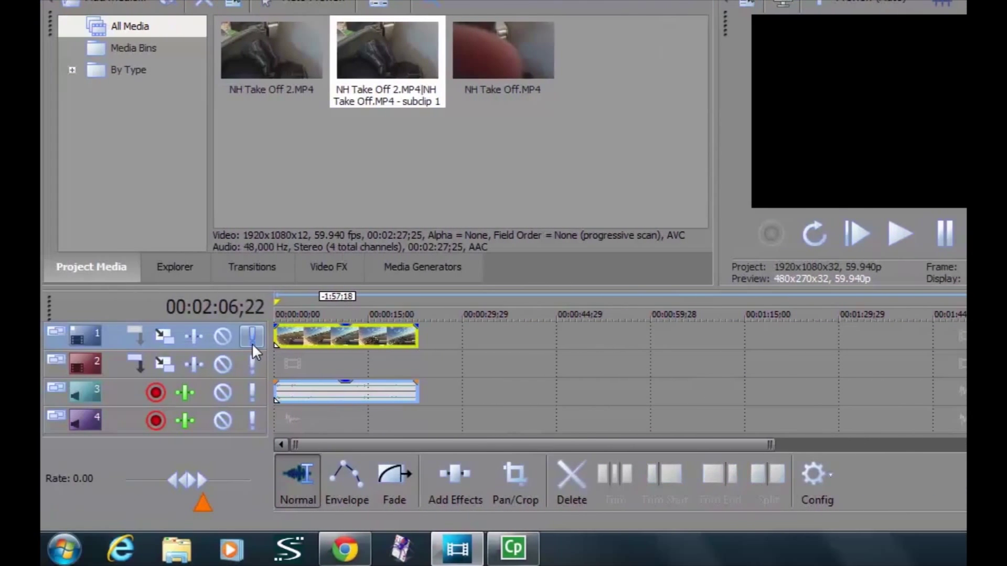
Reopen the 3D clip's Stereoscopic 3D Adjust effect in an enlarged window and enable keyframe animation for the horizontal offset.
right_click(303, 338)
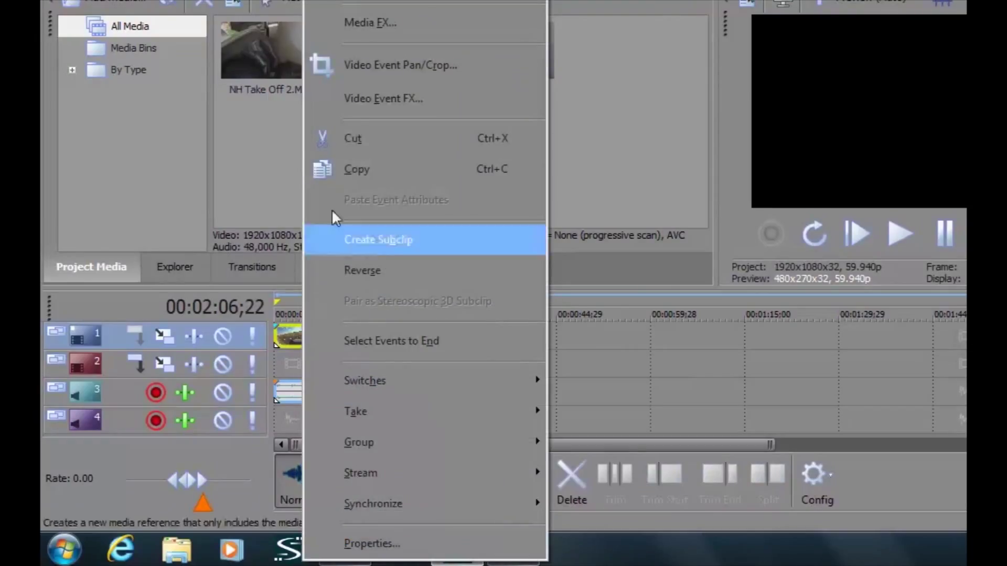
left_click(360, 99)
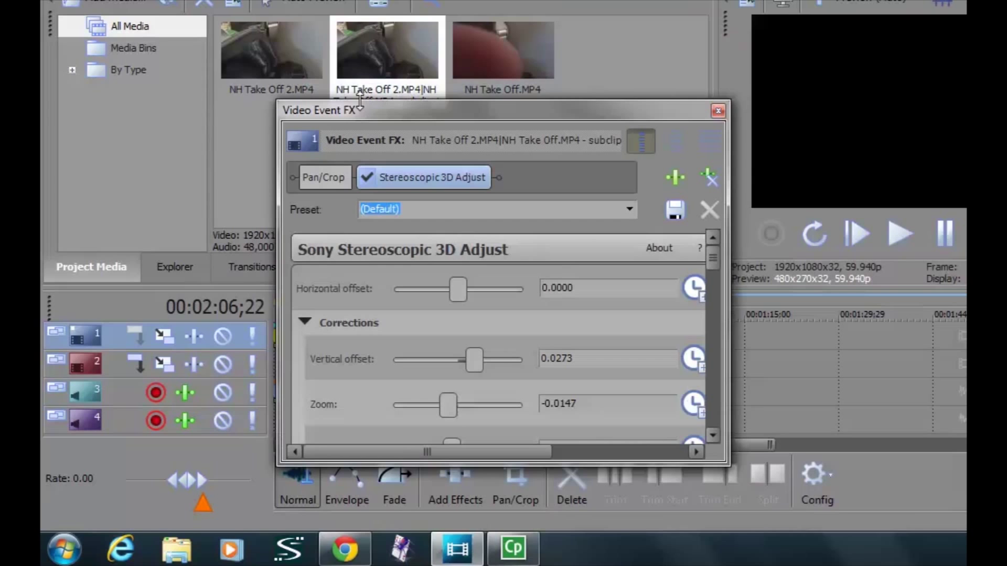
left_click_drag(391, 106, 418, 23)
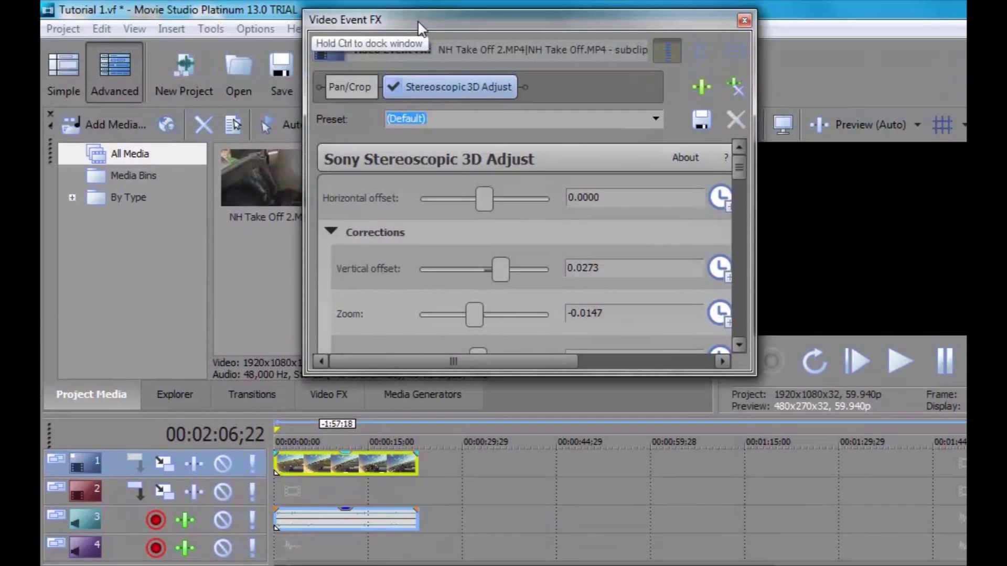
left_click_drag(750, 372, 829, 556)
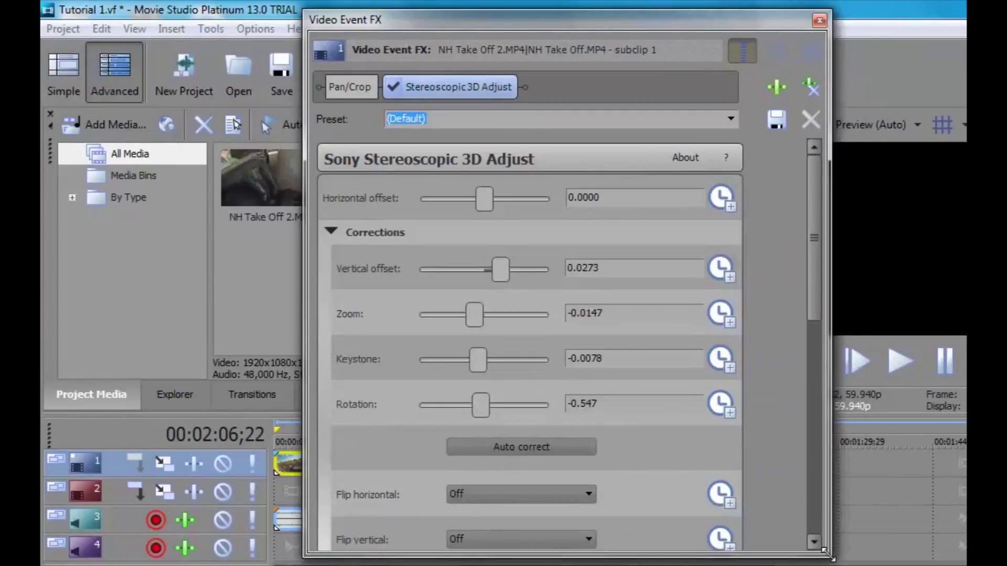
left_click(722, 203)
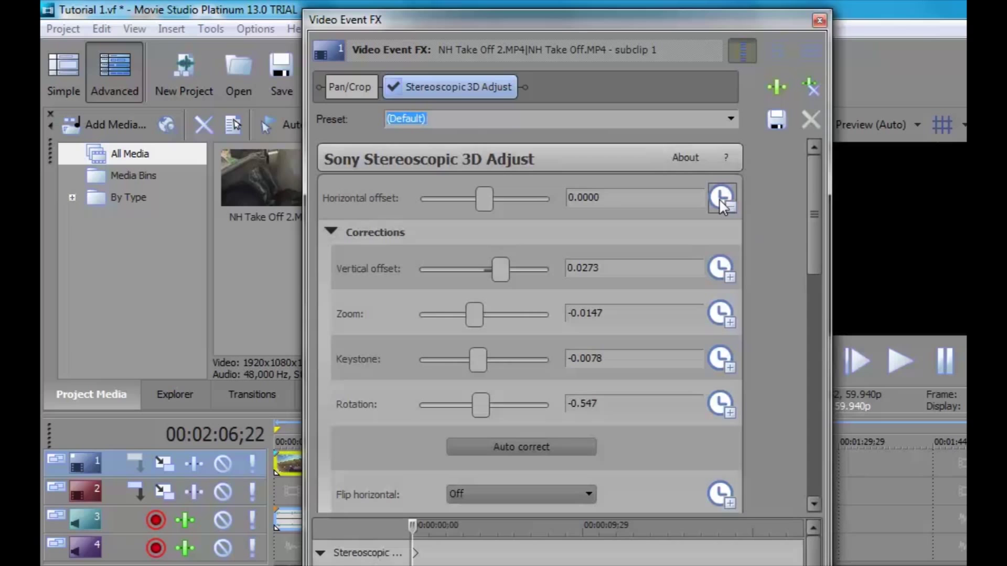
left_click_drag(813, 178, 817, 239)
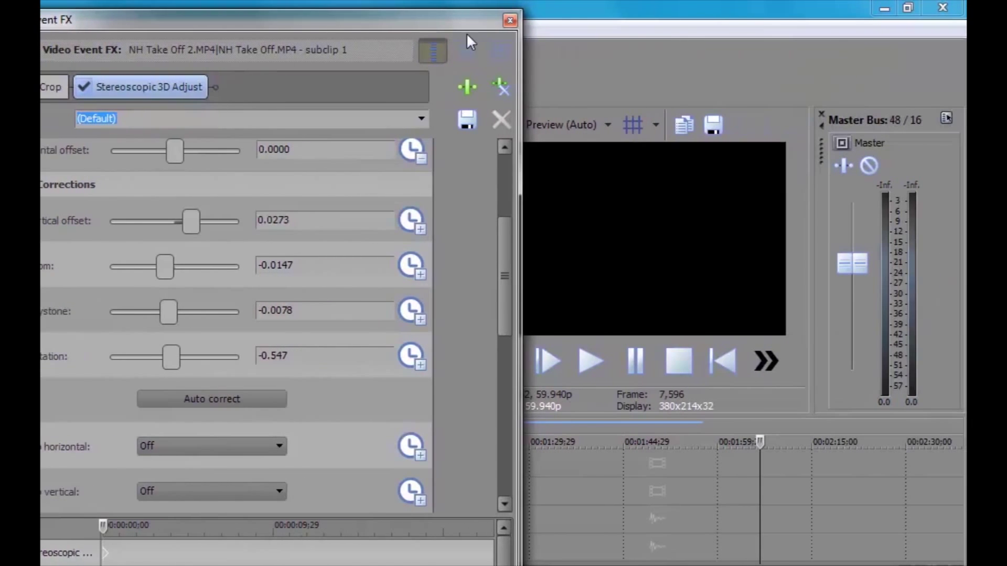
Return the playhead to the start of the timeline and reposition the effect window so its settings and the preview are accessible.
left_click_drag(467, 23, 322, 530)
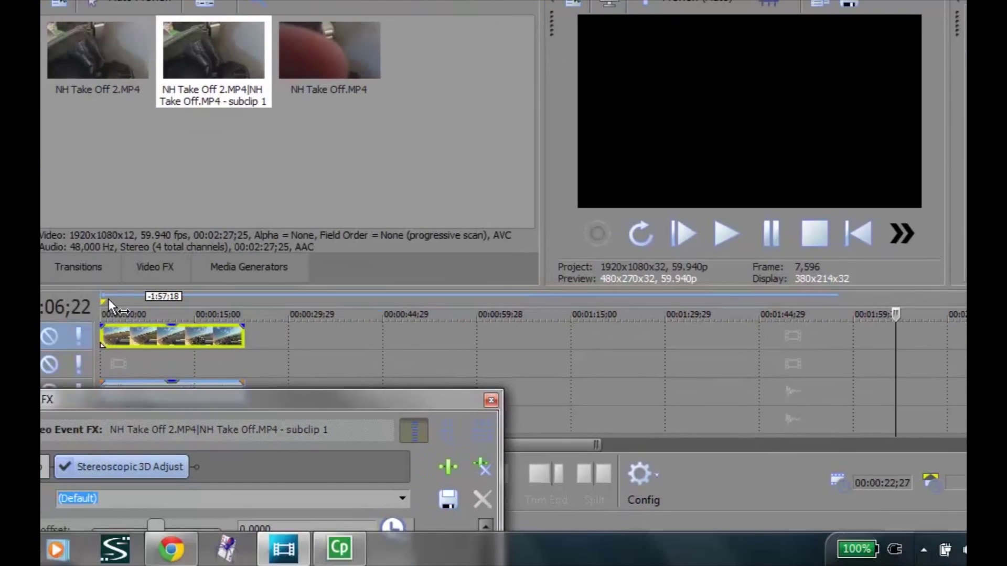
left_click(21, 397)
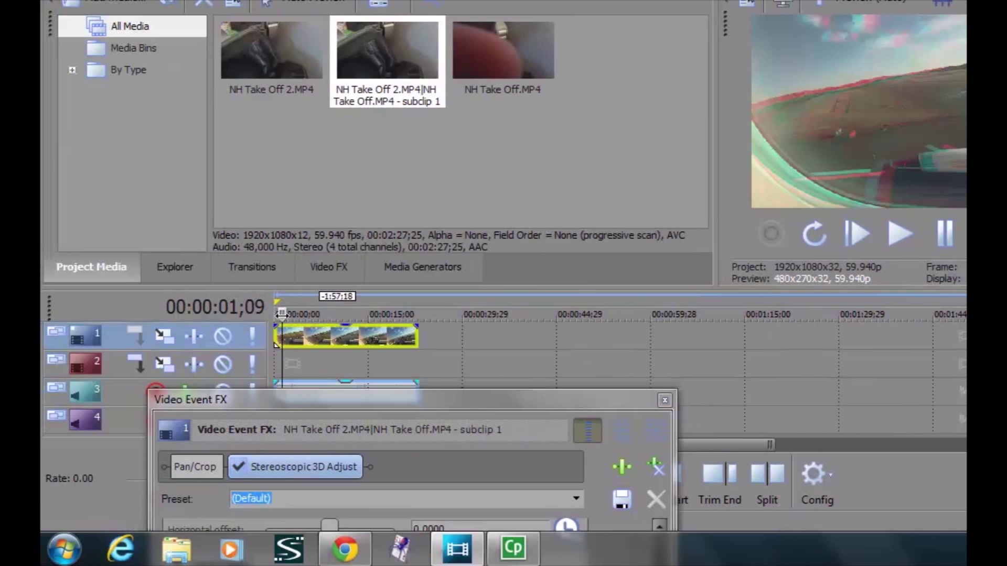
left_click_drag(282, 314, 262, 313)
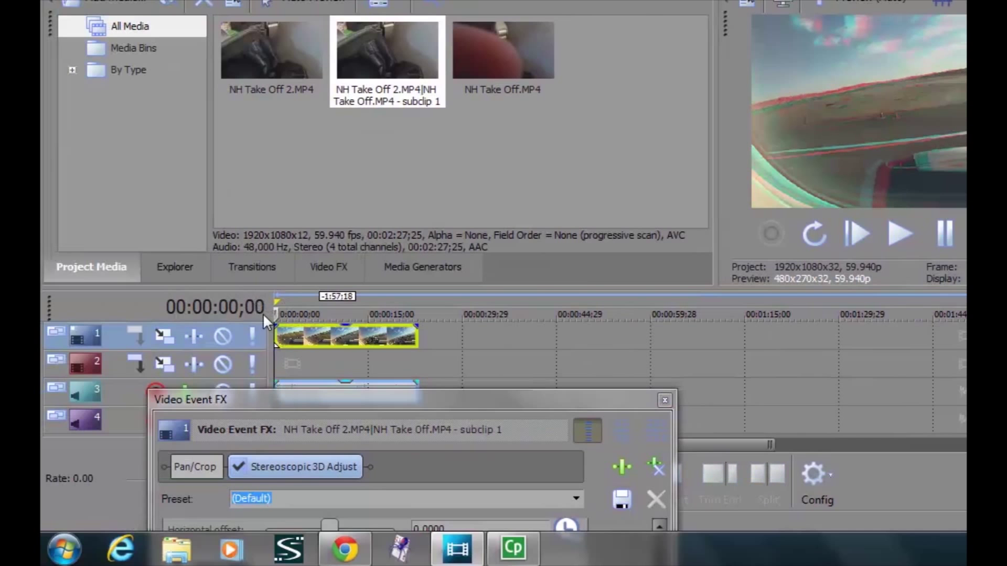
left_click_drag(402, 400, 573, 0)
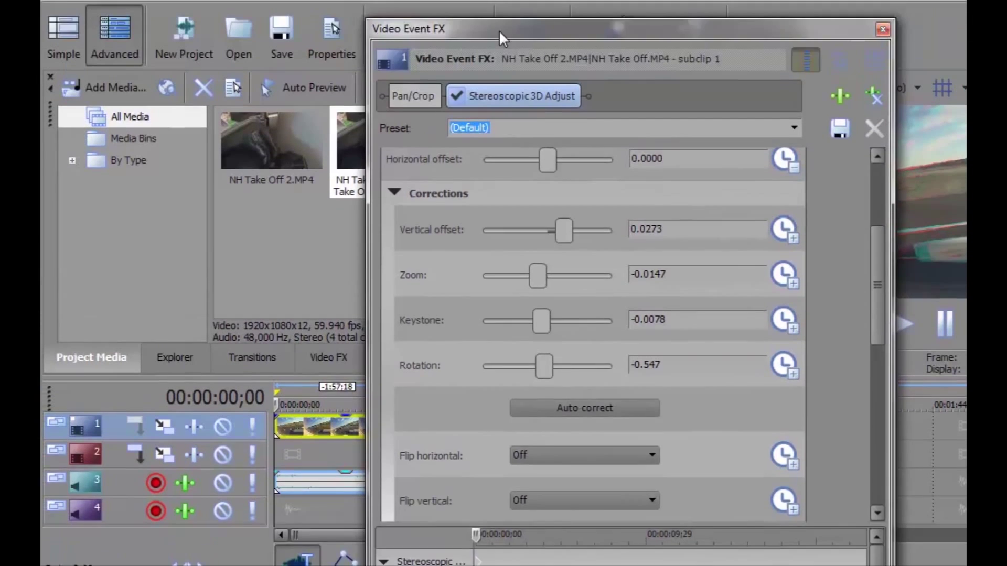
left_click_drag(499, 30, 433, 33)
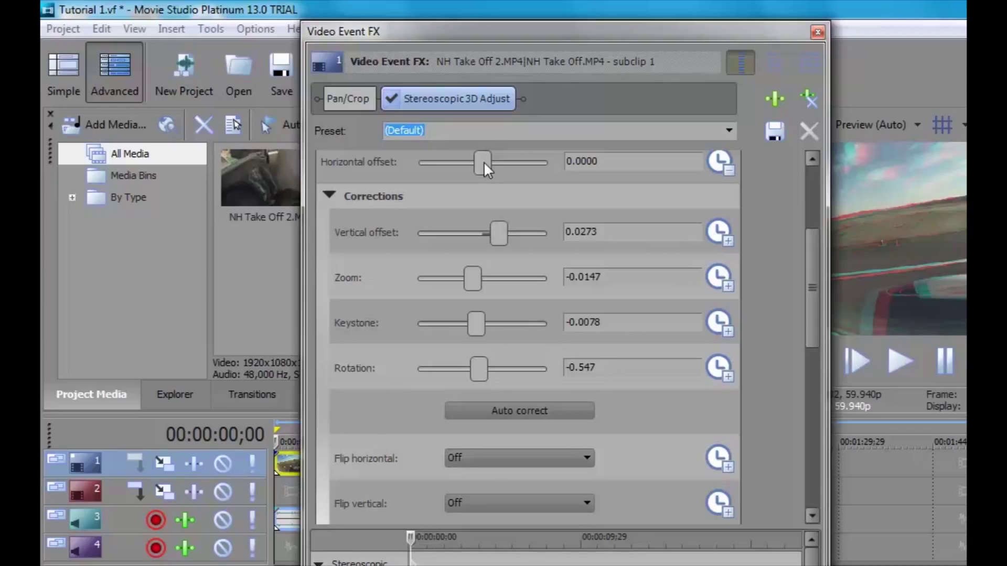
Keyframe the clip's horizontal offset at 0.0399 at the start, and at -0.0231 and 0.0245 at two points before 00:00:09;29.
left_click_drag(483, 161, 512, 158)
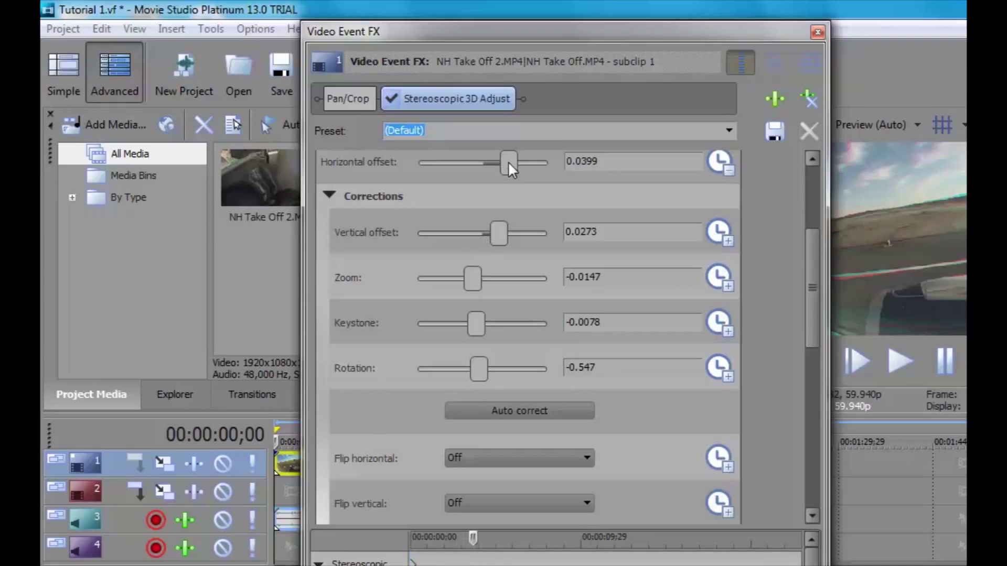
left_click_drag(508, 161, 468, 161)
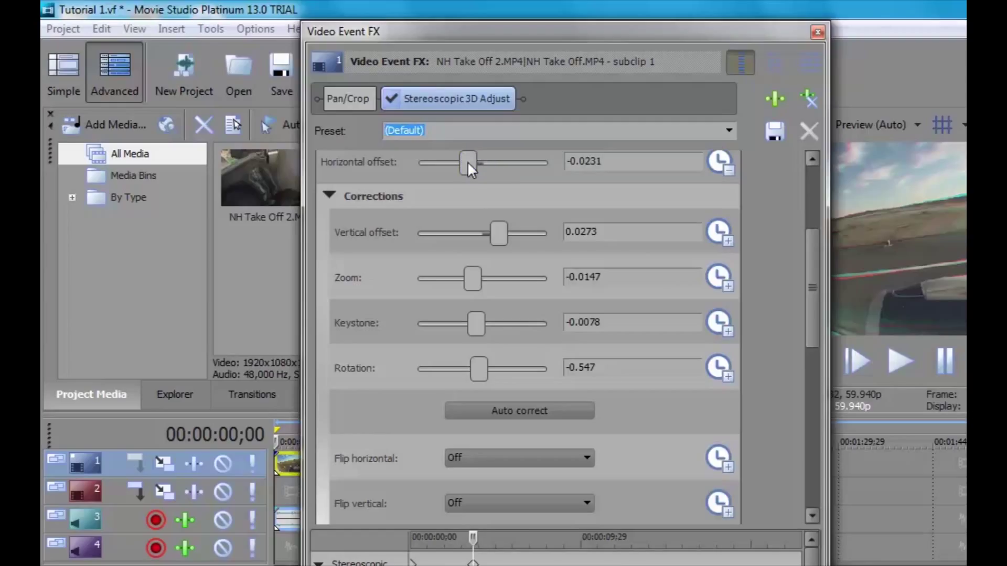
left_click_drag(474, 536, 544, 537)
left_click_drag(475, 162, 500, 163)
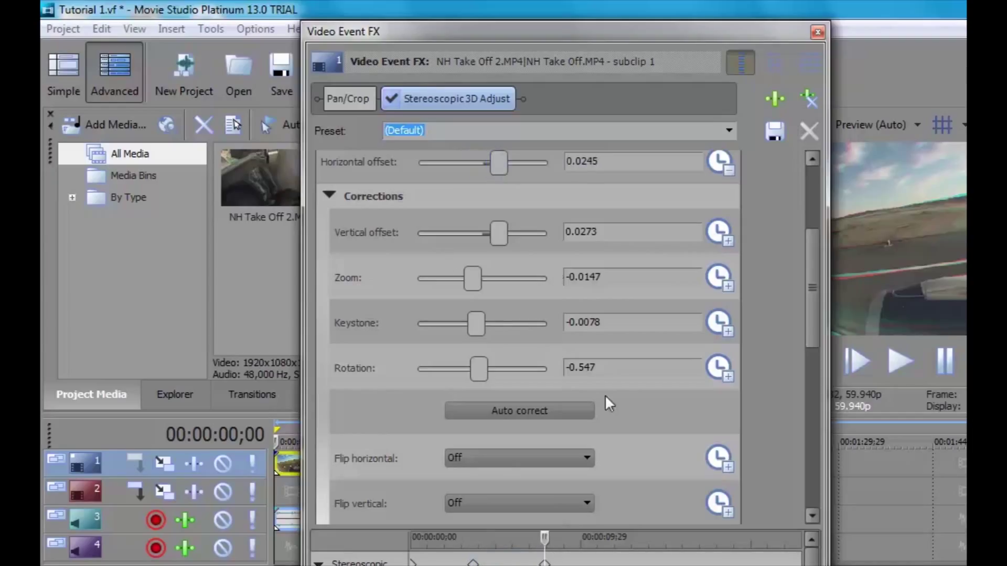
Add horizontal offset keyframes of 0.0382 near 00:00:09;29 and 0.0566 further along the clip, and close the effect settings.
left_click_drag(544, 537, 590, 536)
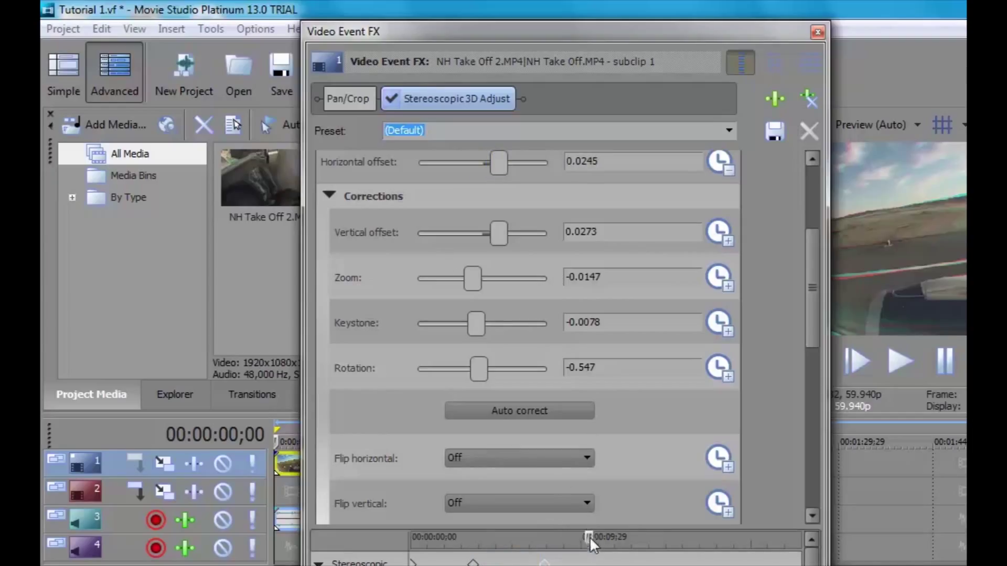
left_click_drag(499, 163, 508, 163)
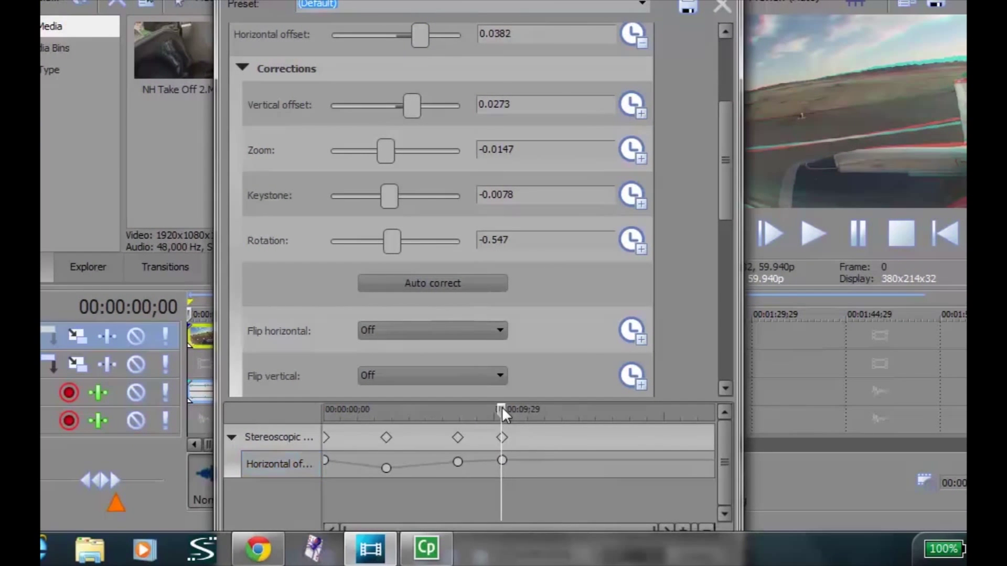
left_click_drag(589, 535, 619, 535)
left_click_drag(533, 410, 554, 409)
left_click_drag(423, 37, 433, 36)
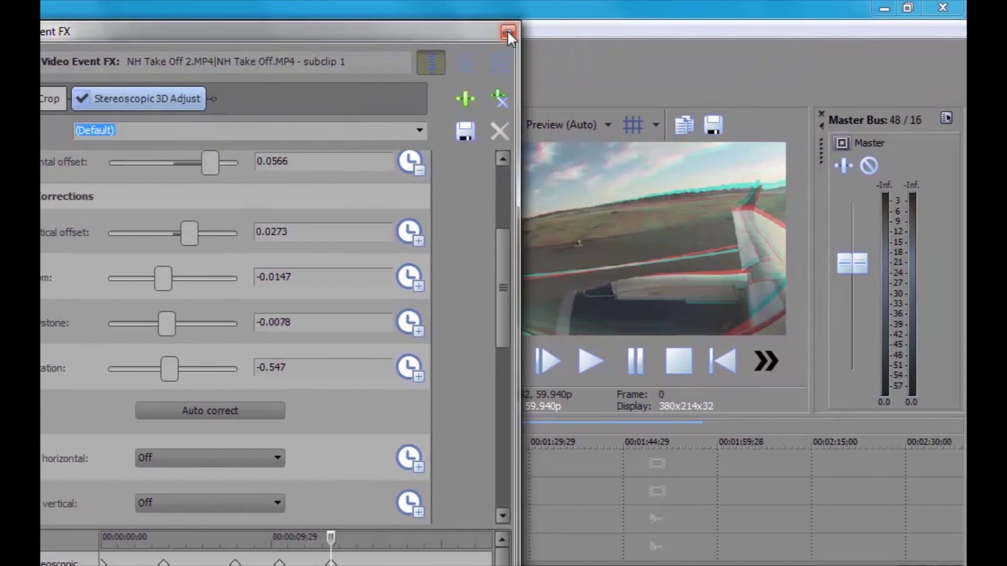
left_click(508, 31)
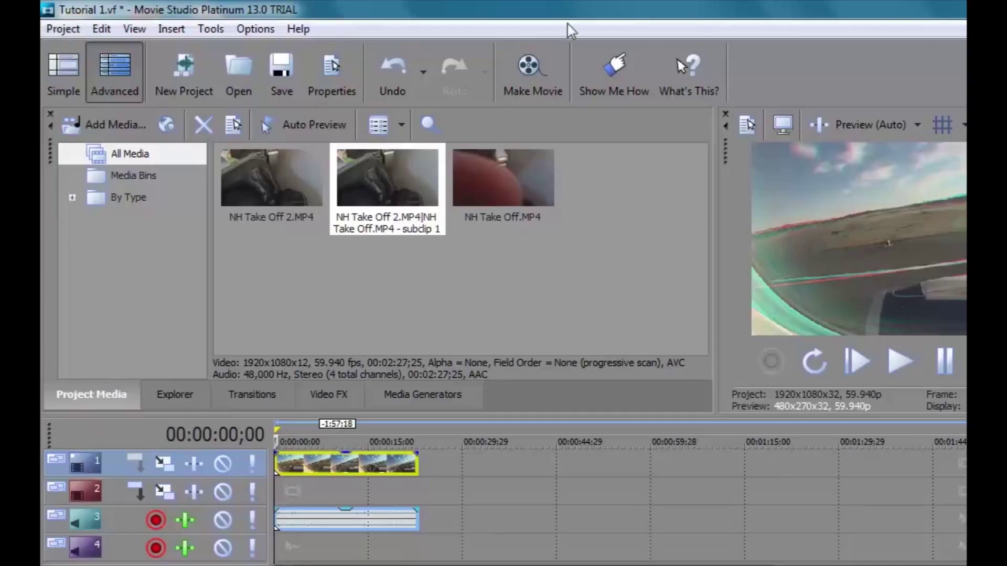
Set the project's stereoscopic 3D mode to Side by side (half) with Swap Left/Right off, and apply the project properties.
left_click(332, 69)
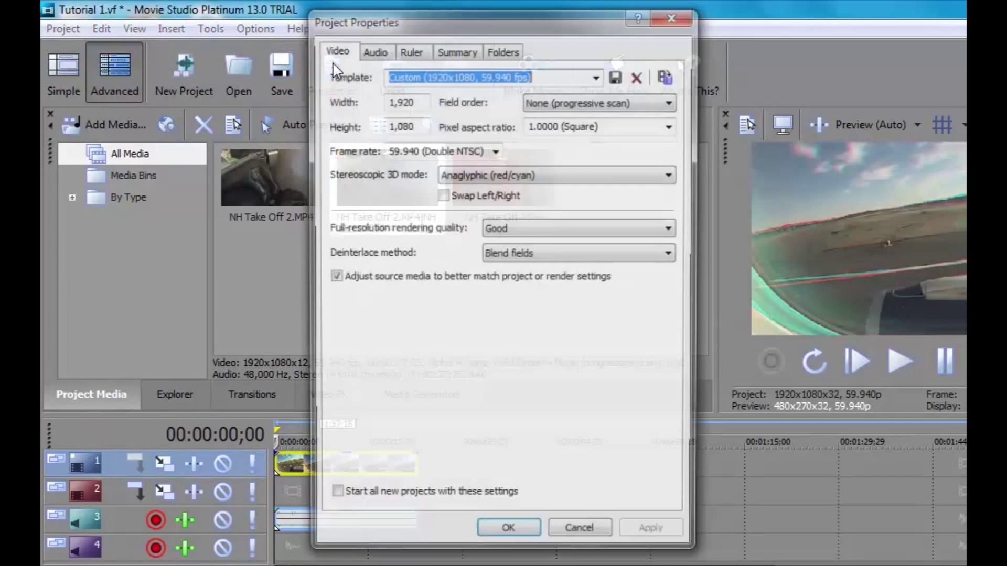
left_click(583, 179)
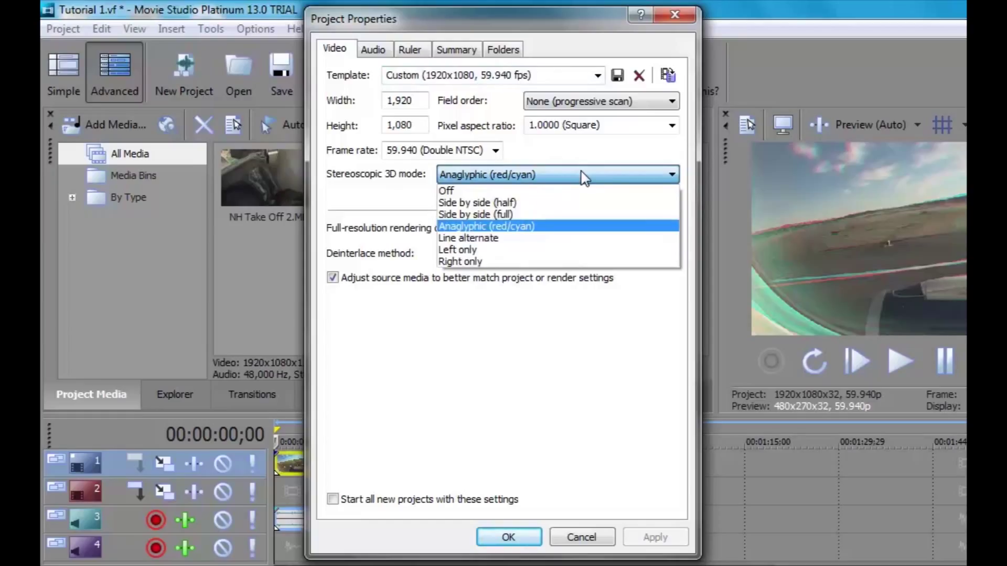
left_click(530, 204)
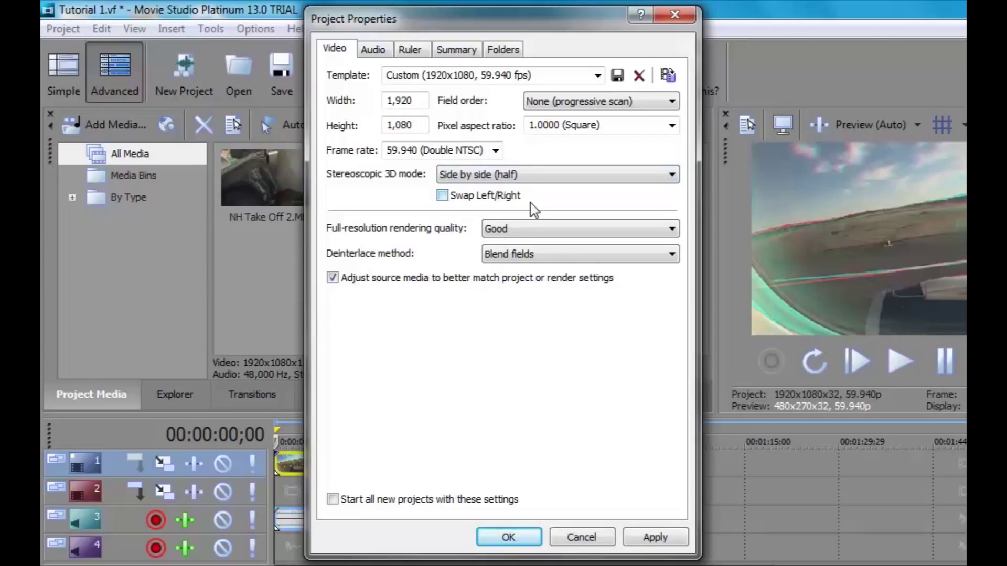
left_click(677, 541)
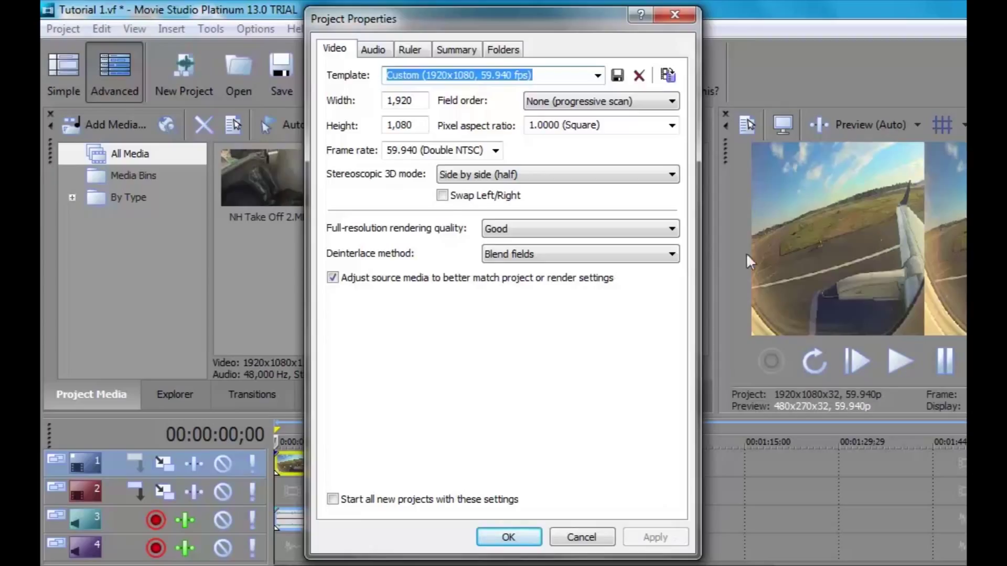
left_click(443, 195)
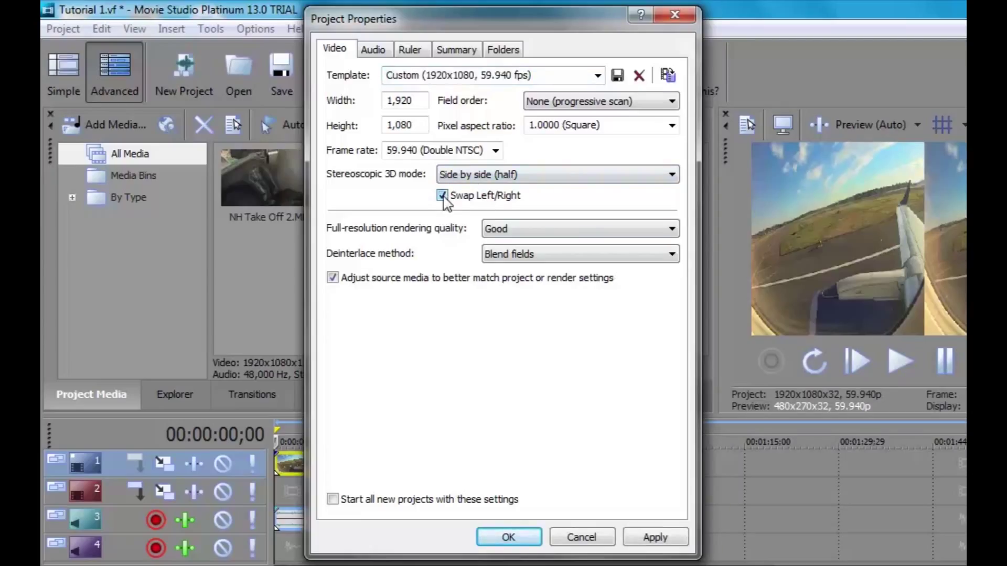
left_click(443, 196)
left_click(662, 545)
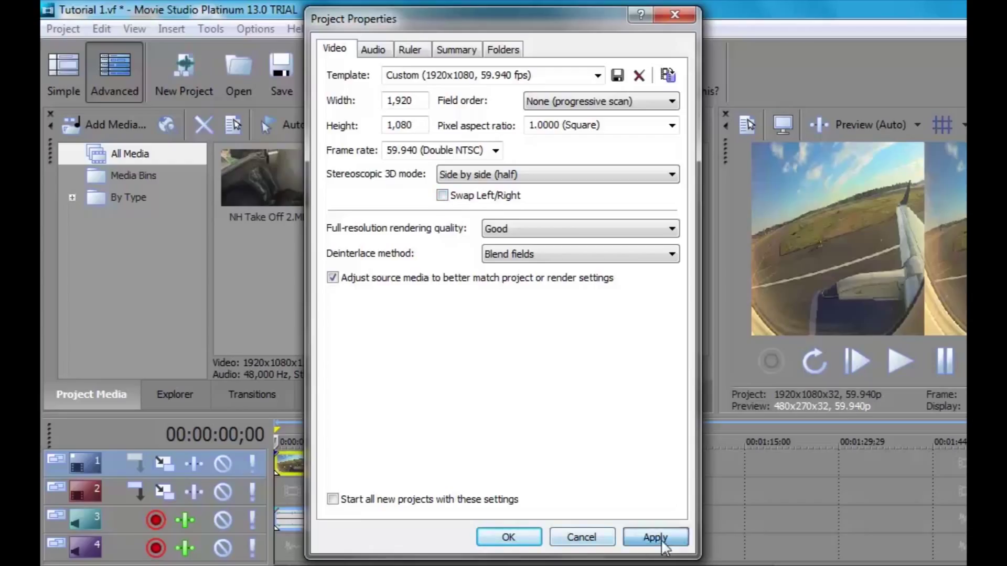
left_click(508, 537)
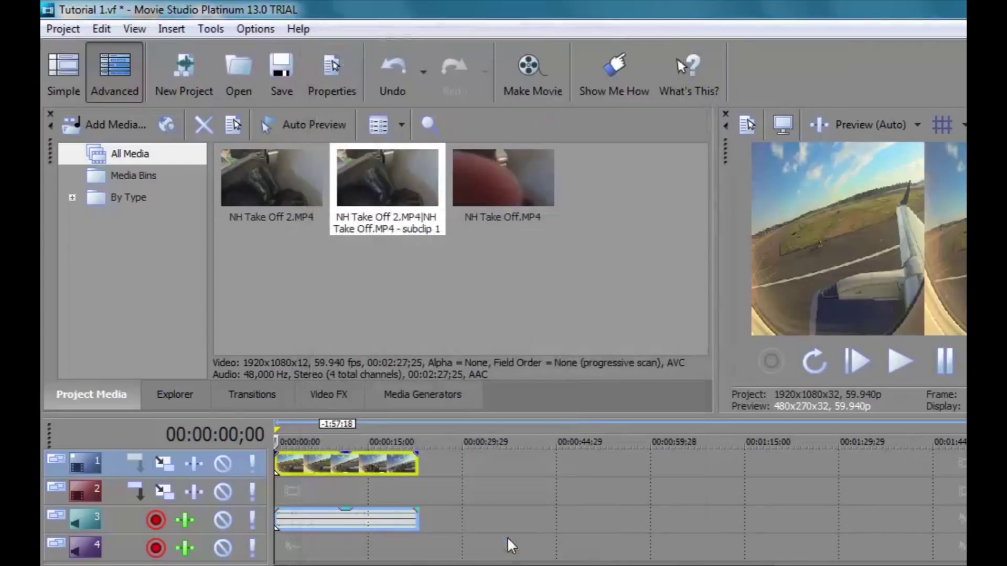
Examine the Make Movie options for saving to the hard drive, comparing the AVCHD and MP4 formats, and leave without rendering.
left_click(63, 29)
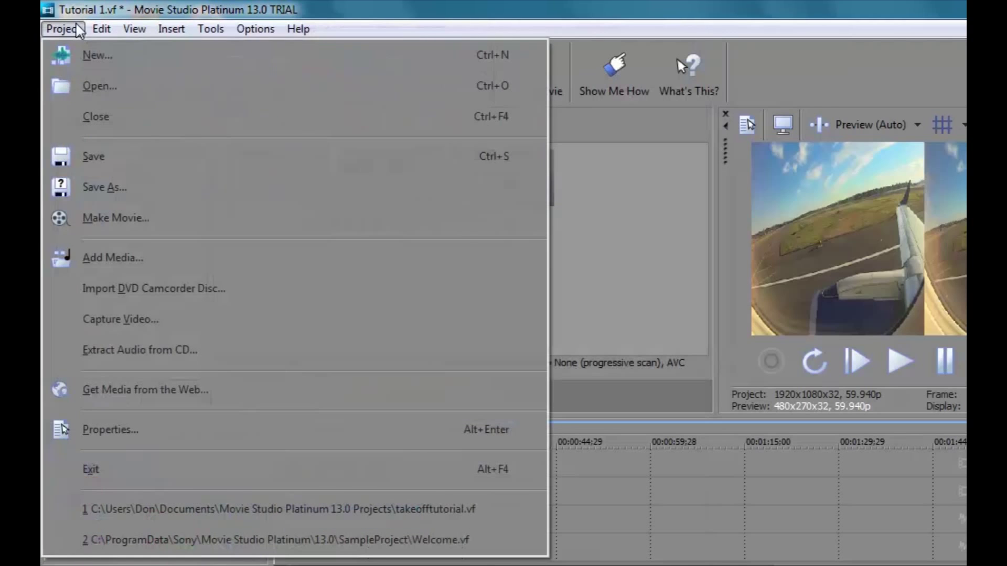
left_click(159, 231)
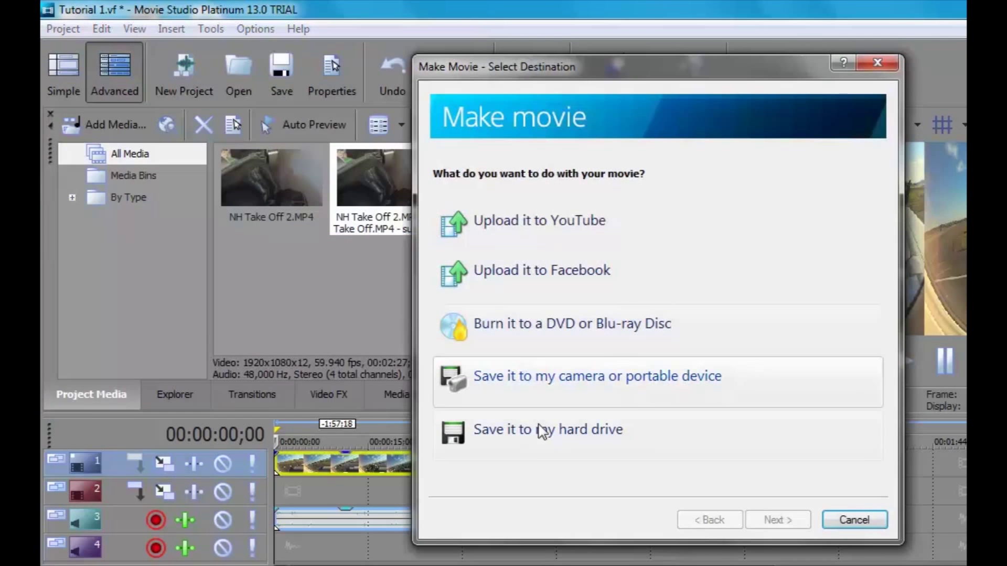
left_click(543, 437)
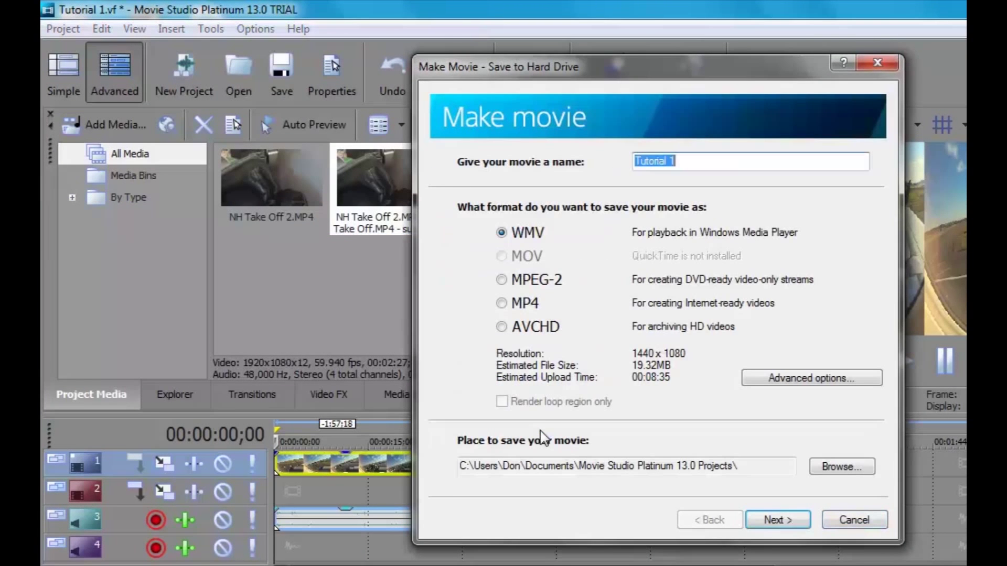
left_click(502, 328)
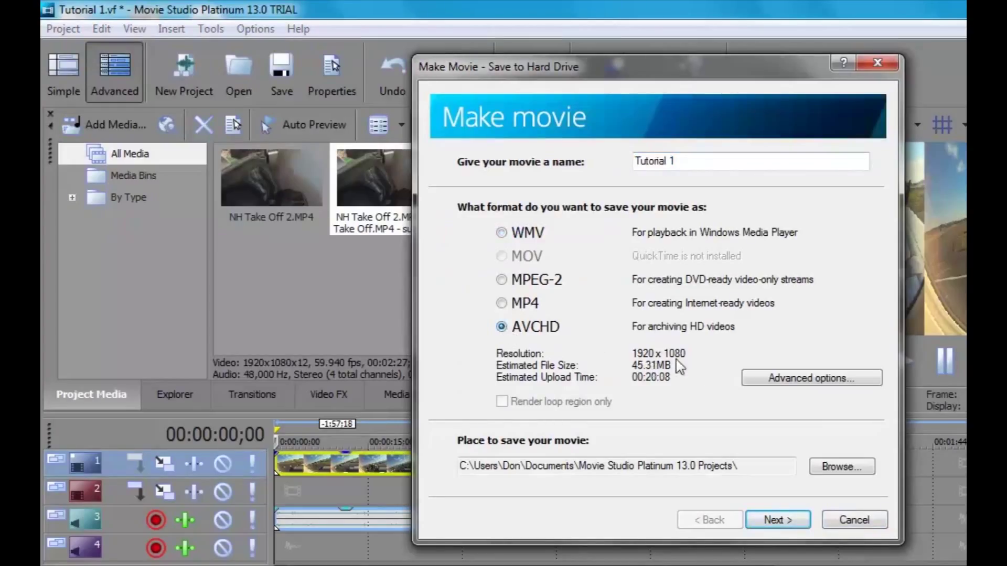
left_click(524, 309)
left_click(519, 330)
left_click(863, 521)
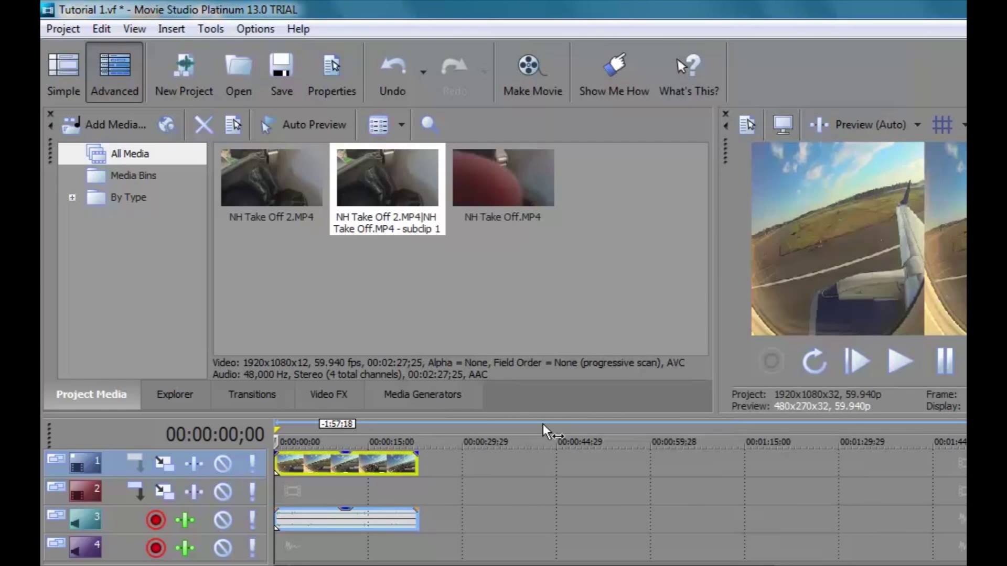